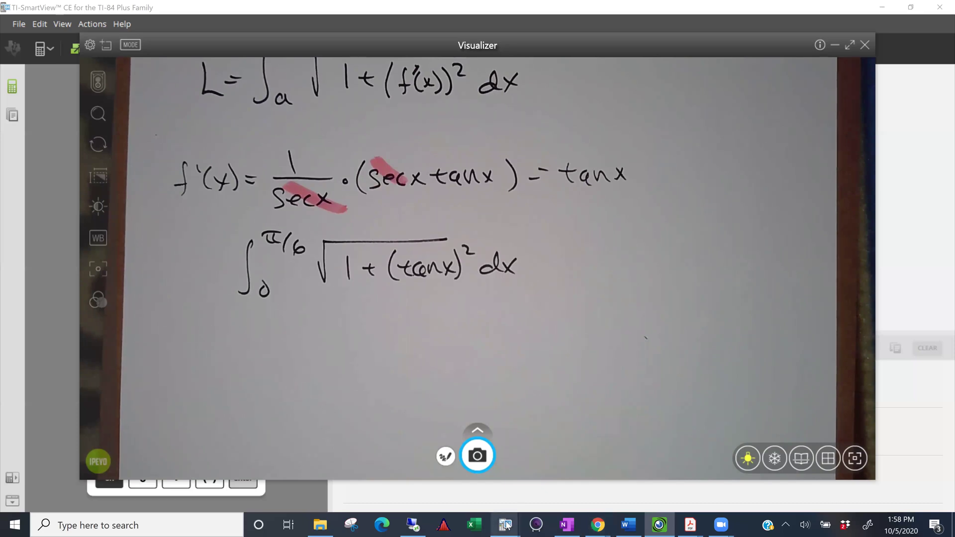
Bring the TI-SmartView emulator forward, showing Y1=ln(1/cos(X)) and Y2=tan(X).
{"action": "mouse_move", "coordinate": [506, 524]}
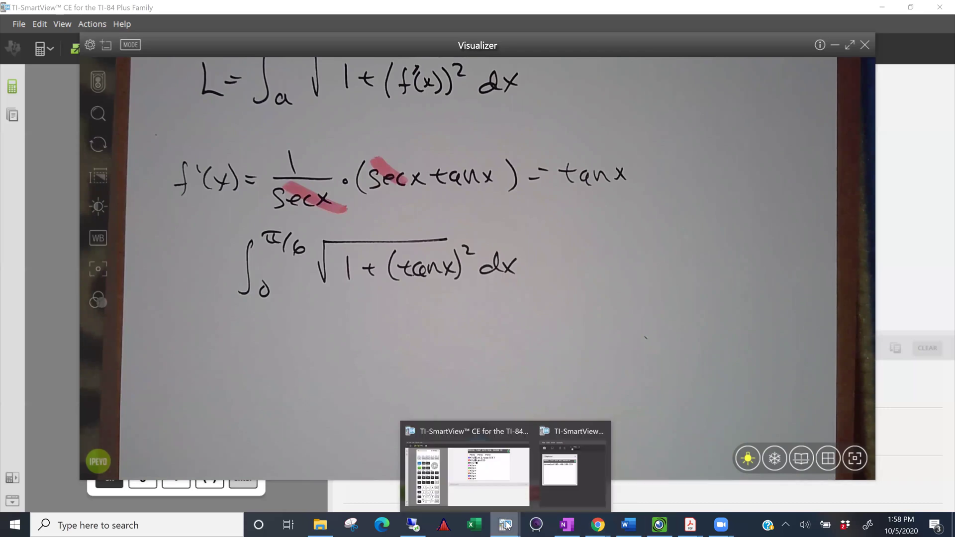
{"action": "left_click", "coordinate": [503, 479]}
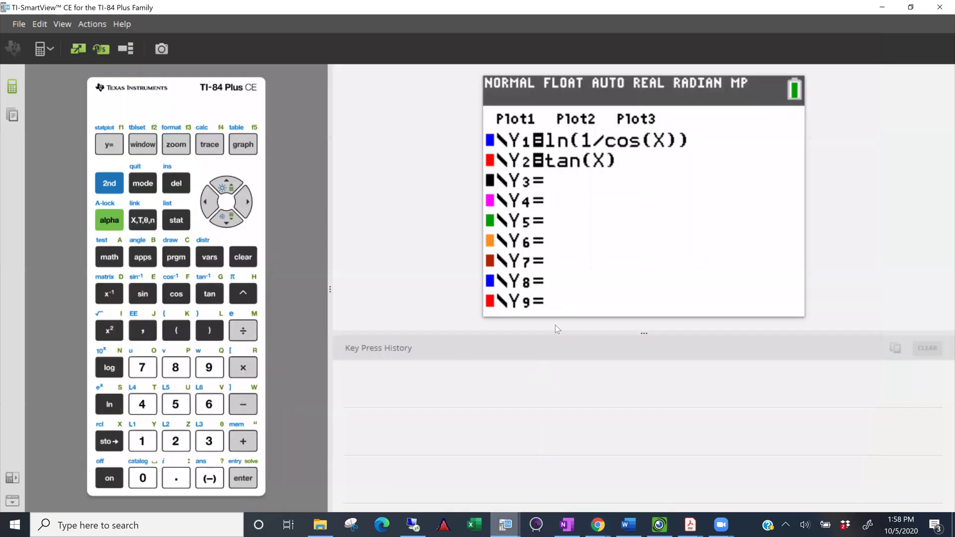
{"action": "left_click", "coordinate": [109, 185]}
Return to the home screen and insert fnInt( with limits 0 to π/6.
{"action": "left_click", "coordinate": [152, 189]}
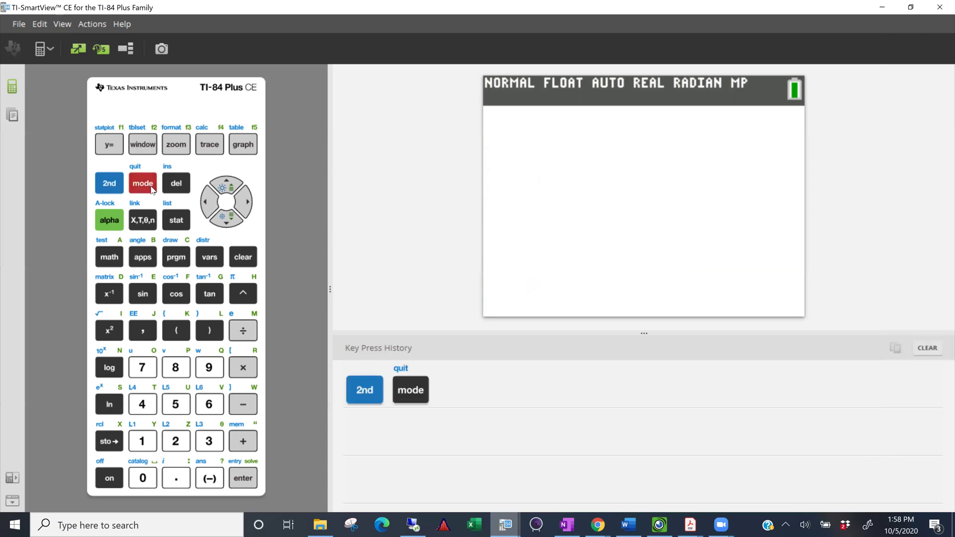
{"action": "left_click", "coordinate": [105, 260]}
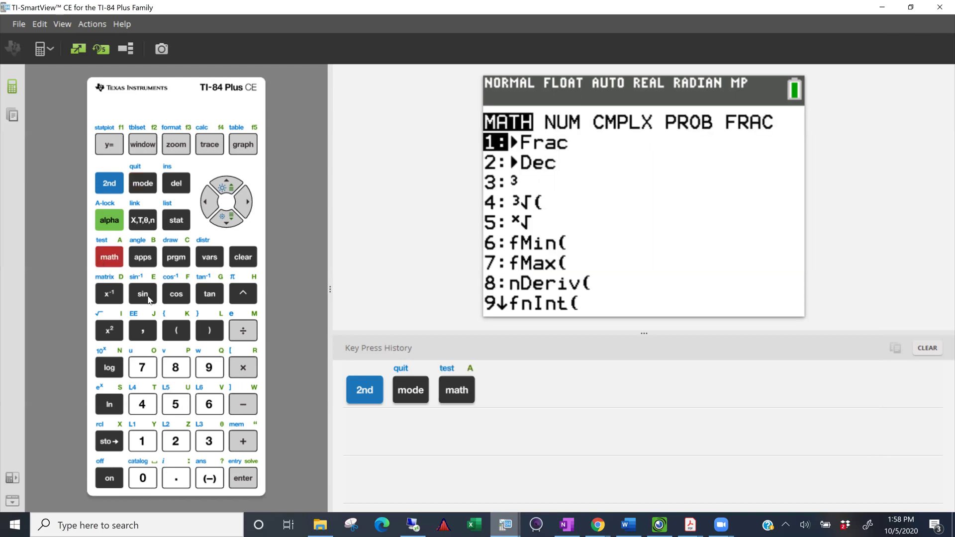
{"action": "left_click", "coordinate": [209, 368]}
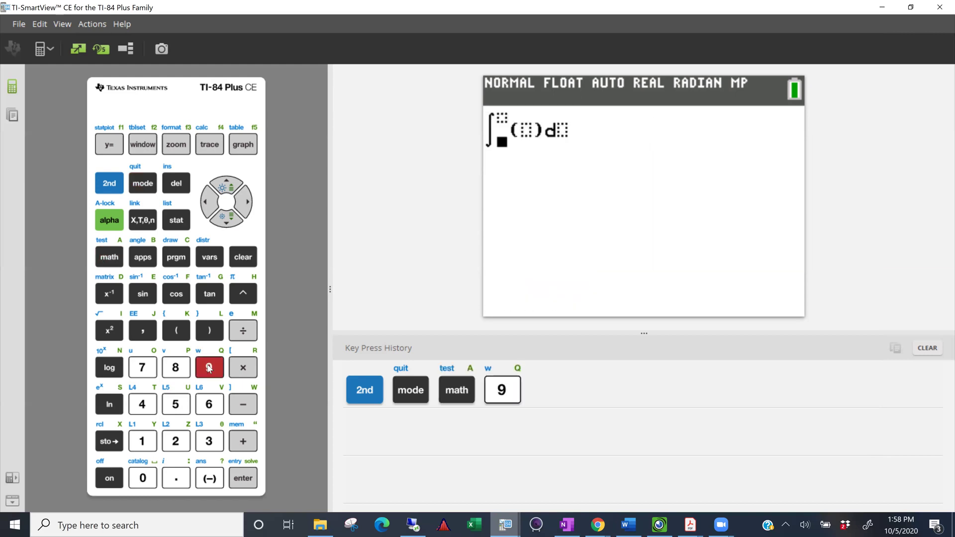
{"action": "left_click", "coordinate": [145, 479]}
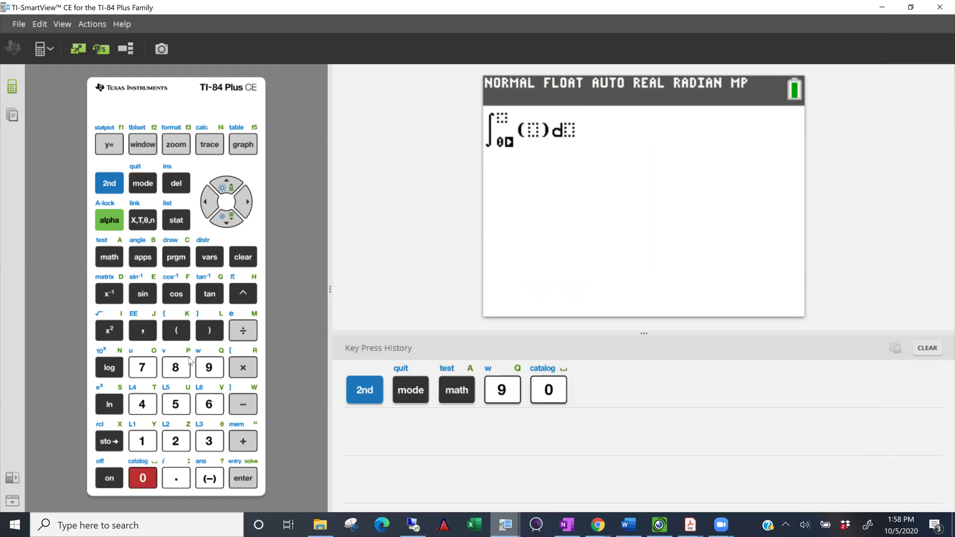
{"action": "left_click", "coordinate": [221, 185]}
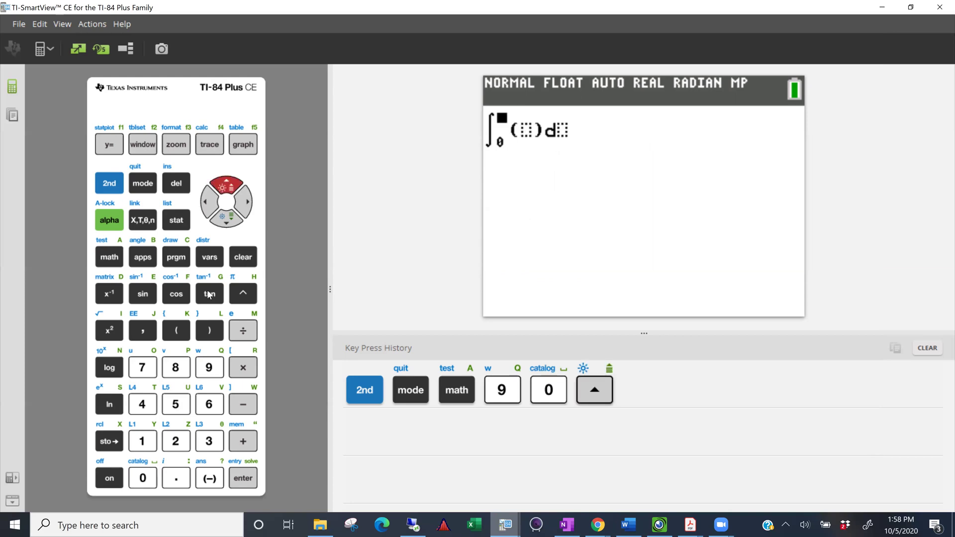
{"action": "left_click", "coordinate": [110, 183]}
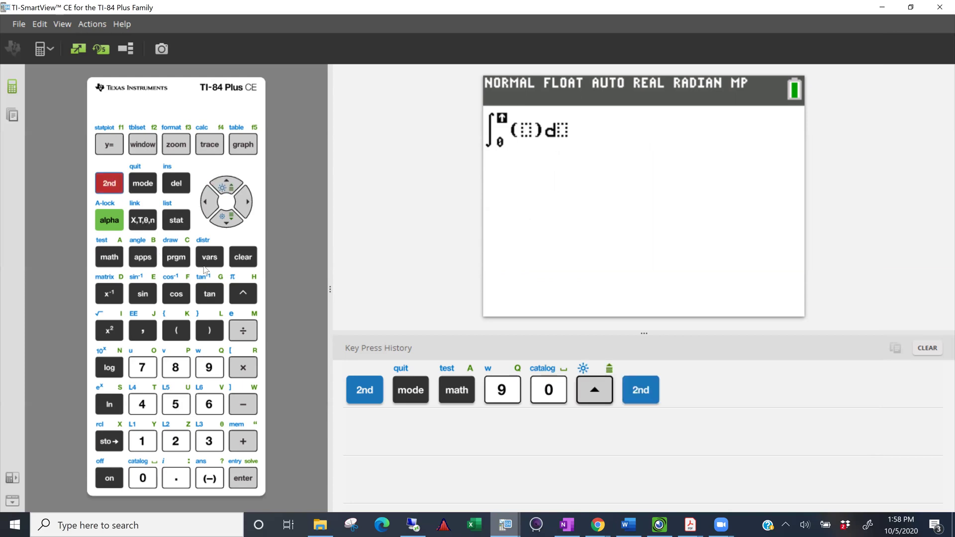
{"action": "left_click", "coordinate": [242, 293]}
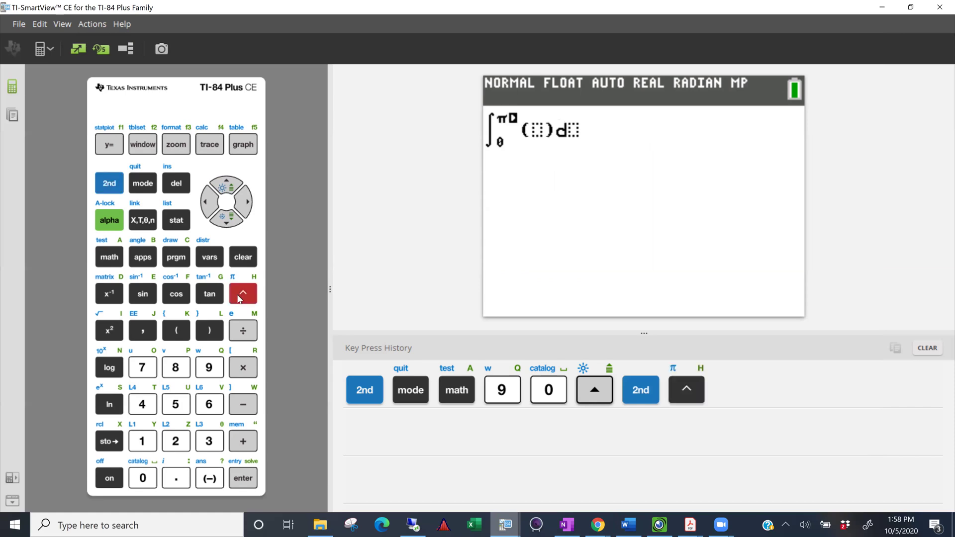
{"action": "left_click", "coordinate": [246, 334]}
{"action": "left_click", "coordinate": [211, 404]}
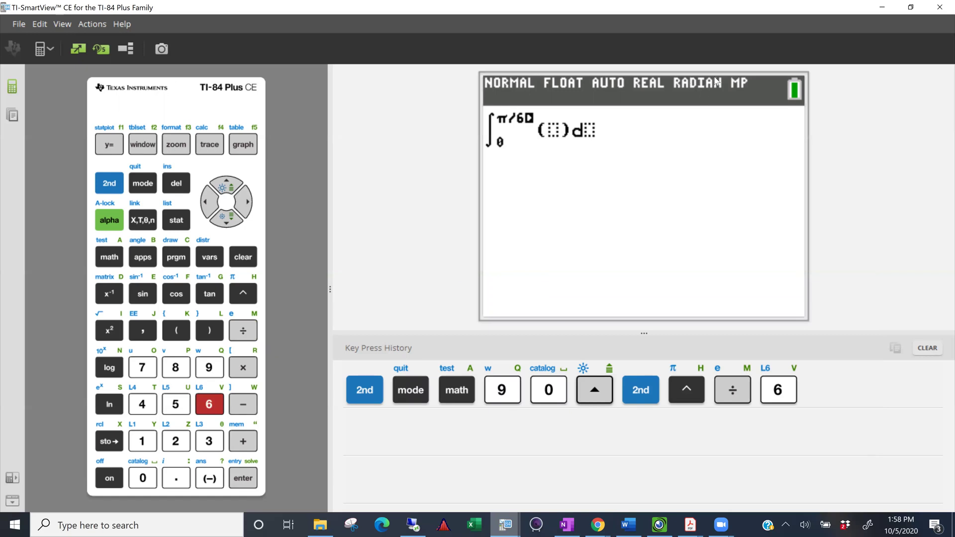
Begin the integrand as √(1+.
{"action": "left_click", "coordinate": [244, 201]}
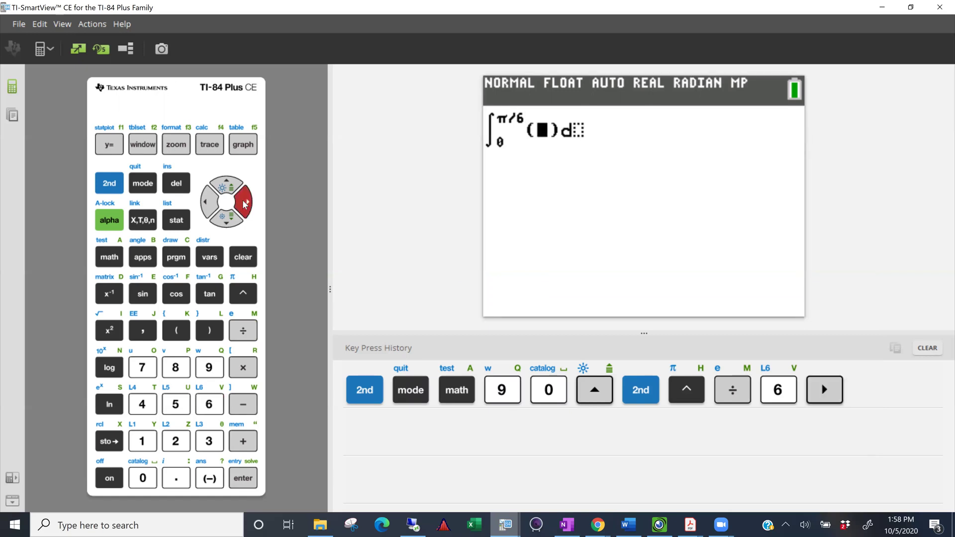
{"action": "left_click", "coordinate": [105, 185]}
{"action": "left_click", "coordinate": [103, 331]}
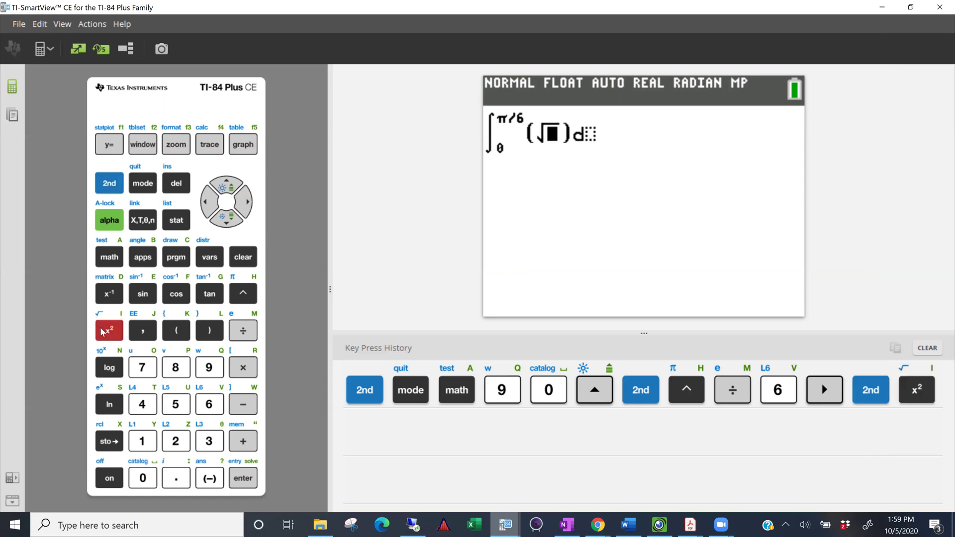
{"action": "left_click", "coordinate": [141, 444]}
{"action": "left_click", "coordinate": [242, 436]}
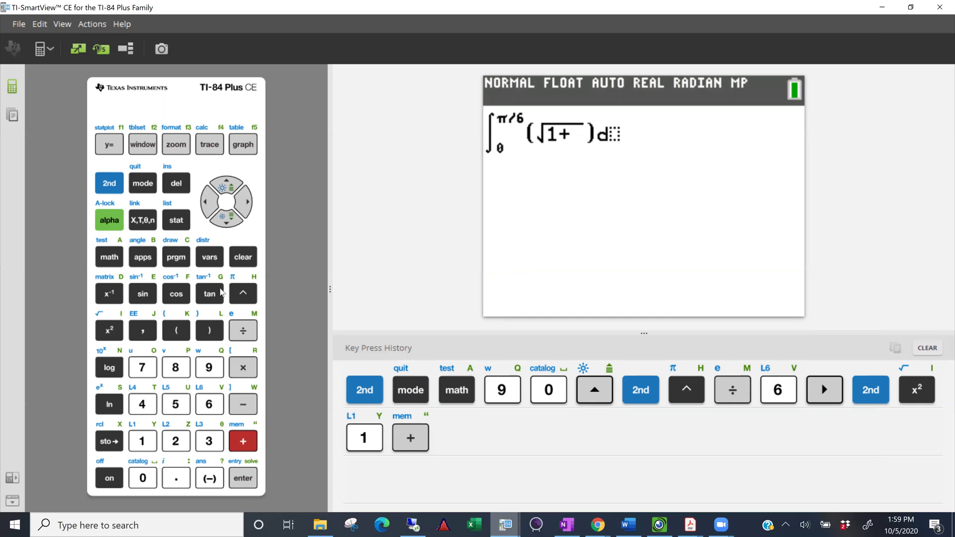
Complete the integrand as √(1+Y1²) dX and evaluate it to 0.5246490884.
{"action": "left_click", "coordinate": [209, 258]}
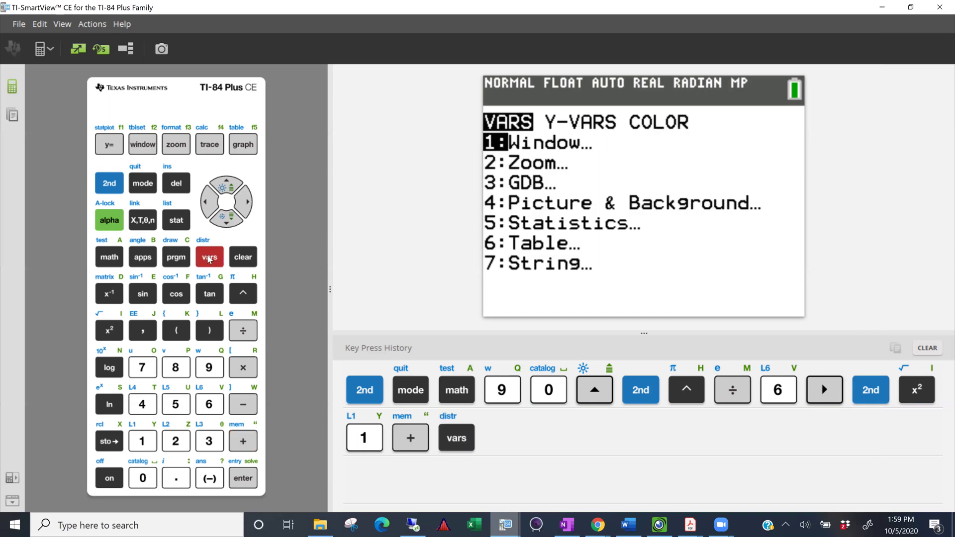
{"action": "left_click", "coordinate": [240, 201]}
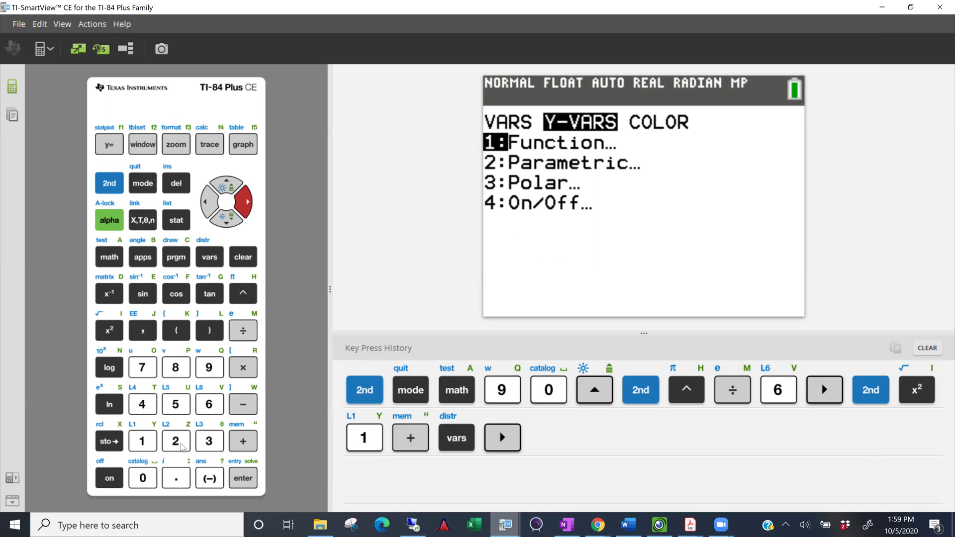
{"action": "left_click", "coordinate": [141, 441]}
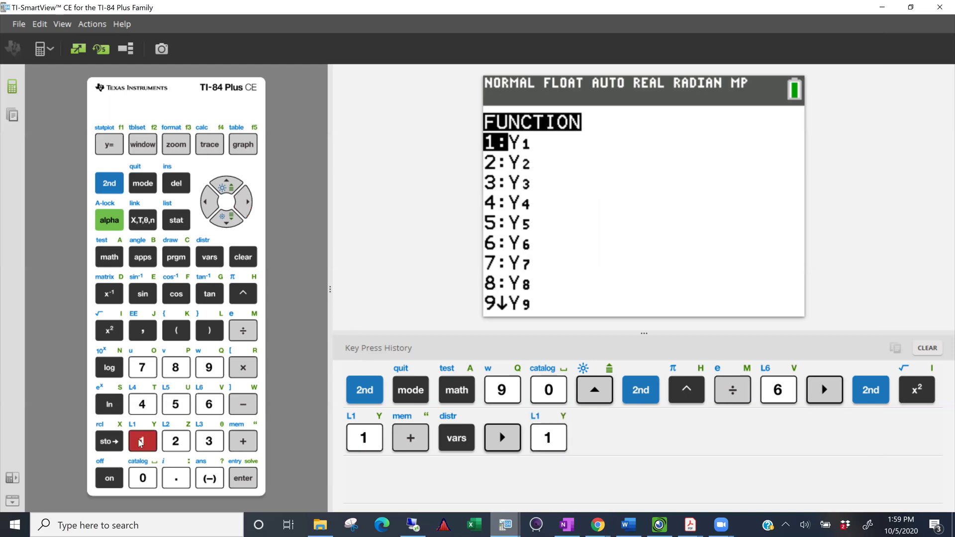
{"action": "left_click", "coordinate": [141, 441]}
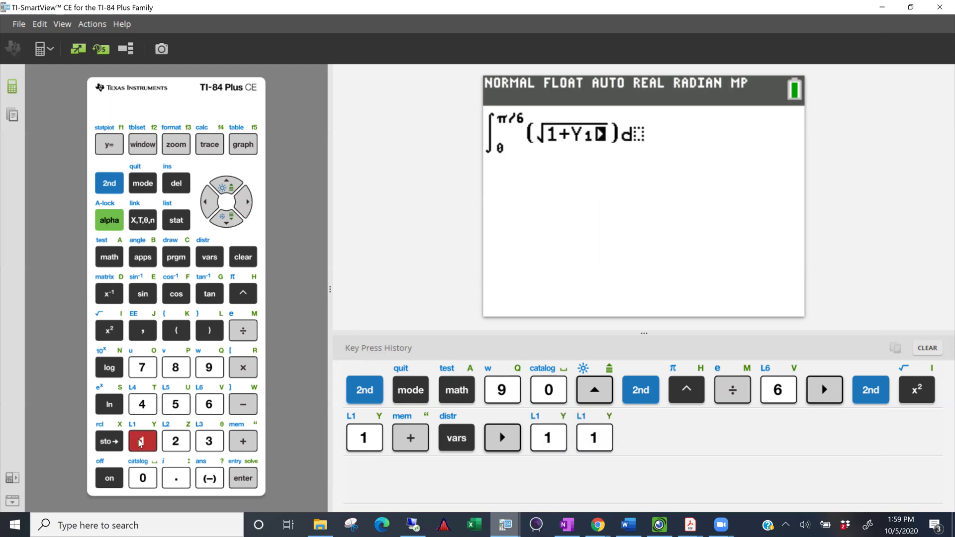
{"action": "left_click", "coordinate": [110, 330]}
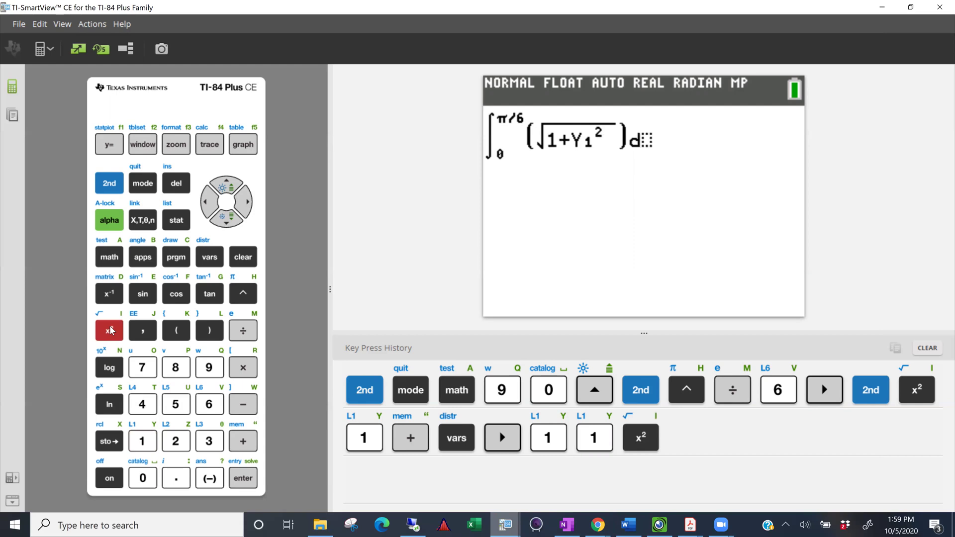
{"action": "left_click", "coordinate": [247, 209]}
{"action": "left_click", "coordinate": [247, 209]}
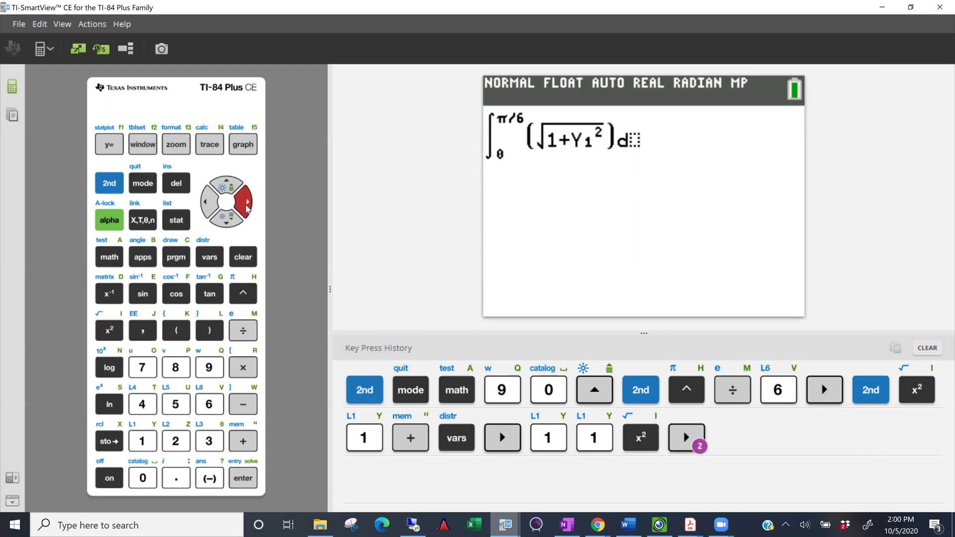
{"action": "left_click", "coordinate": [141, 224]}
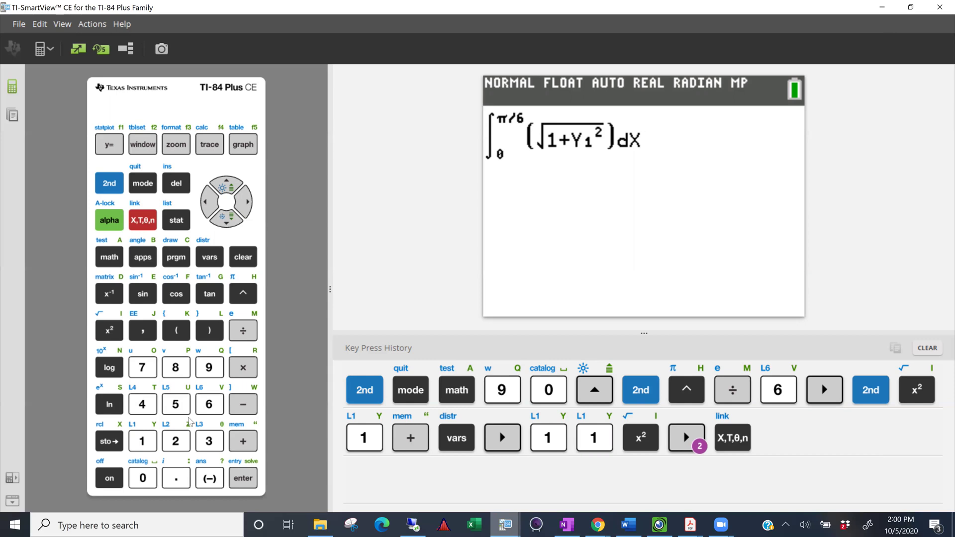
{"action": "key", "text": "Return"}
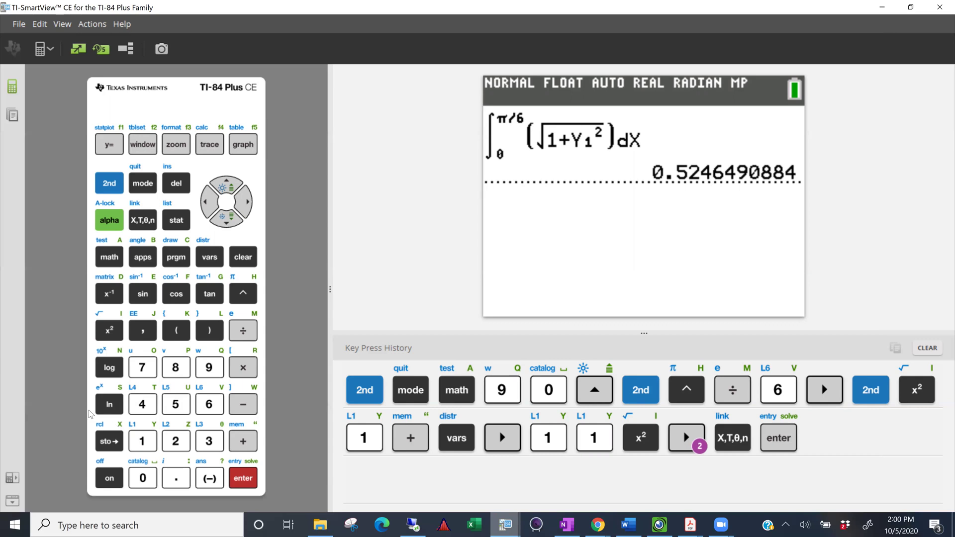
Evaluate ln(√3) on the home screen, getting 0.5493061443.
{"action": "left_click", "coordinate": [109, 408]}
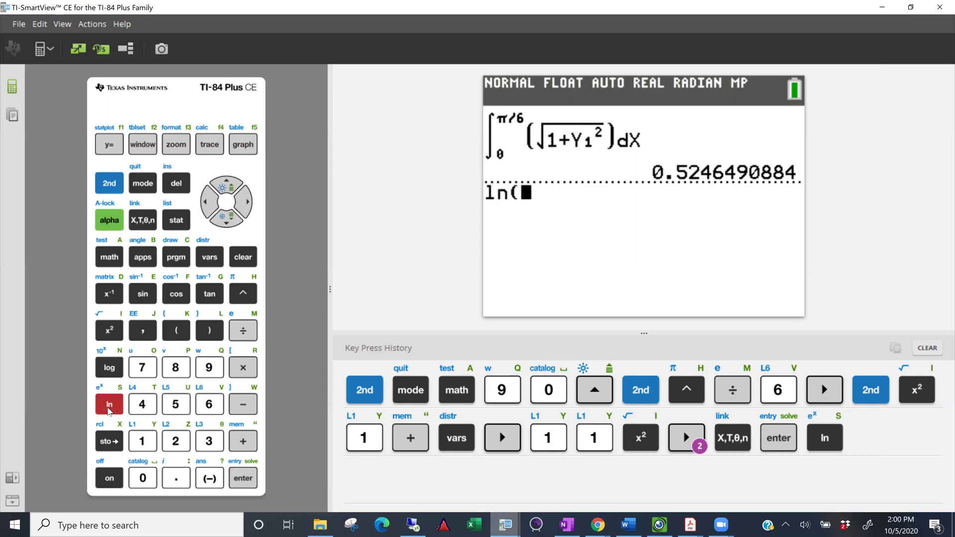
{"action": "left_click", "coordinate": [110, 184]}
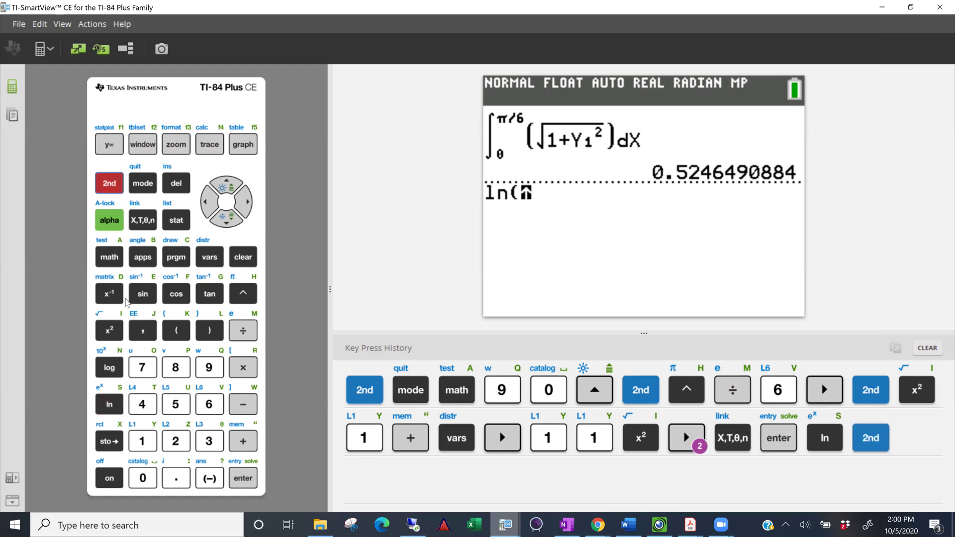
{"action": "left_click", "coordinate": [111, 331]}
{"action": "left_click", "coordinate": [213, 440]}
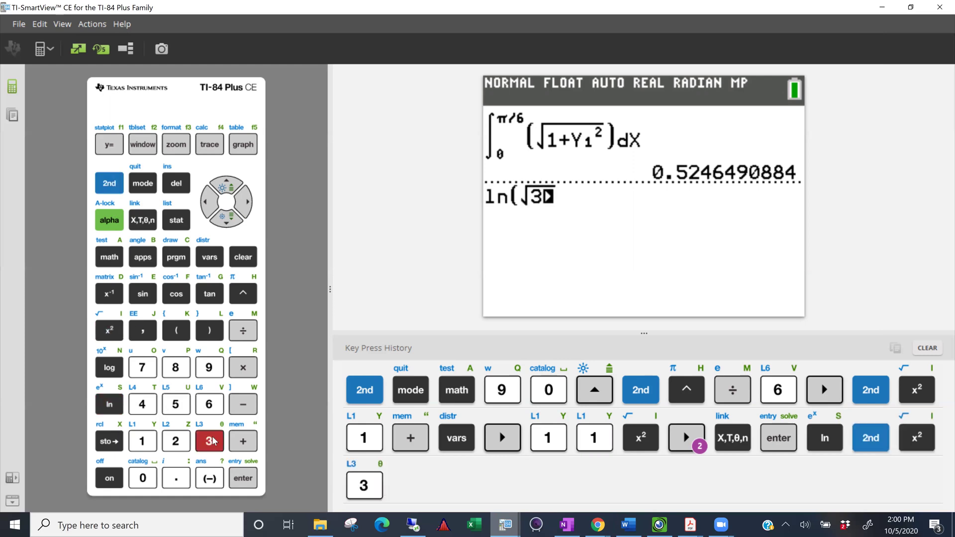
{"action": "left_click", "coordinate": [244, 203]}
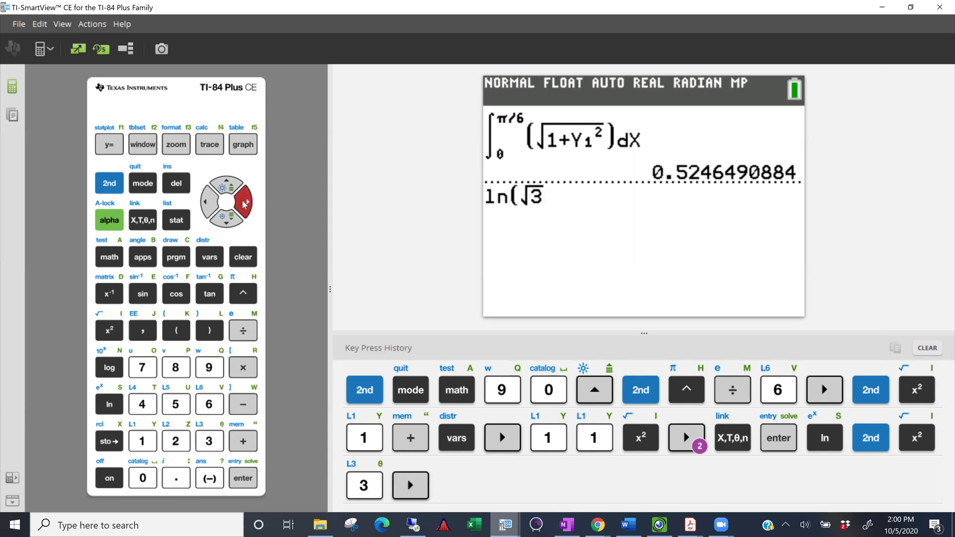
{"action": "left_click", "coordinate": [210, 325]}
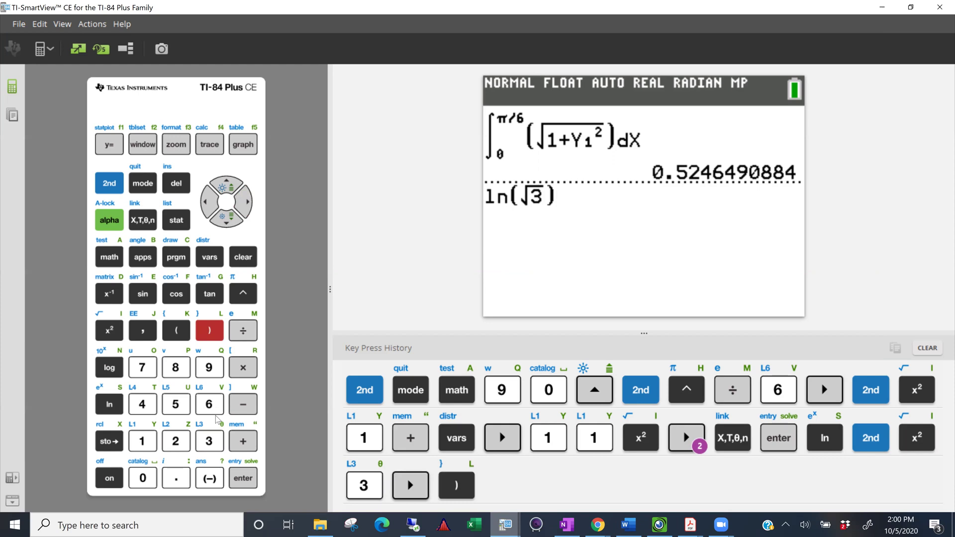
{"action": "key", "text": "Return"}
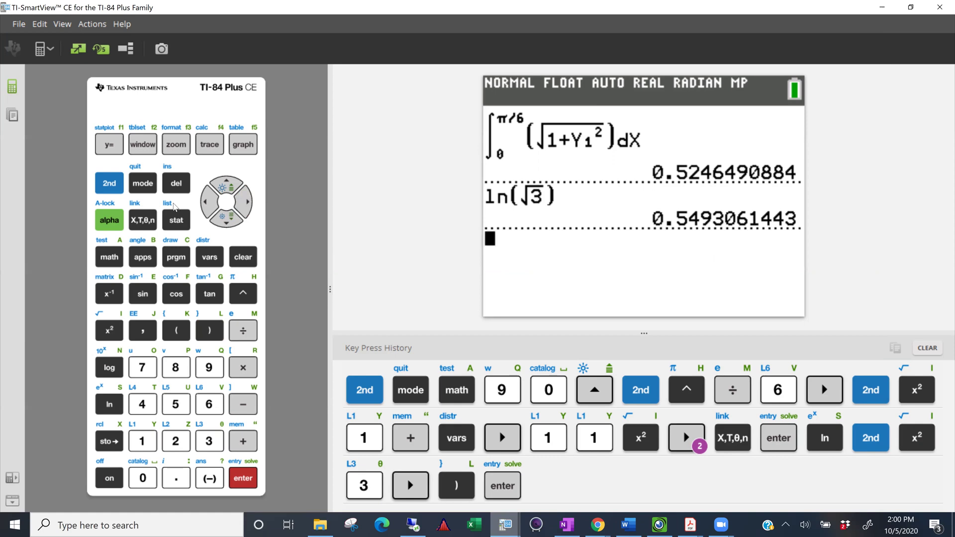
Recall the earlier integral entry and move the cursor back onto Y1.
{"action": "left_click", "coordinate": [109, 183]}
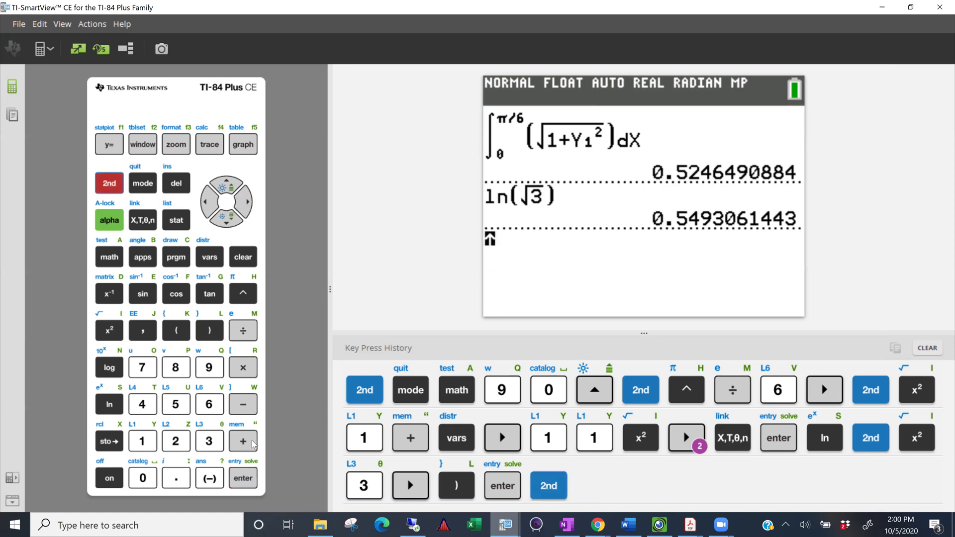
{"action": "left_click", "coordinate": [242, 478]}
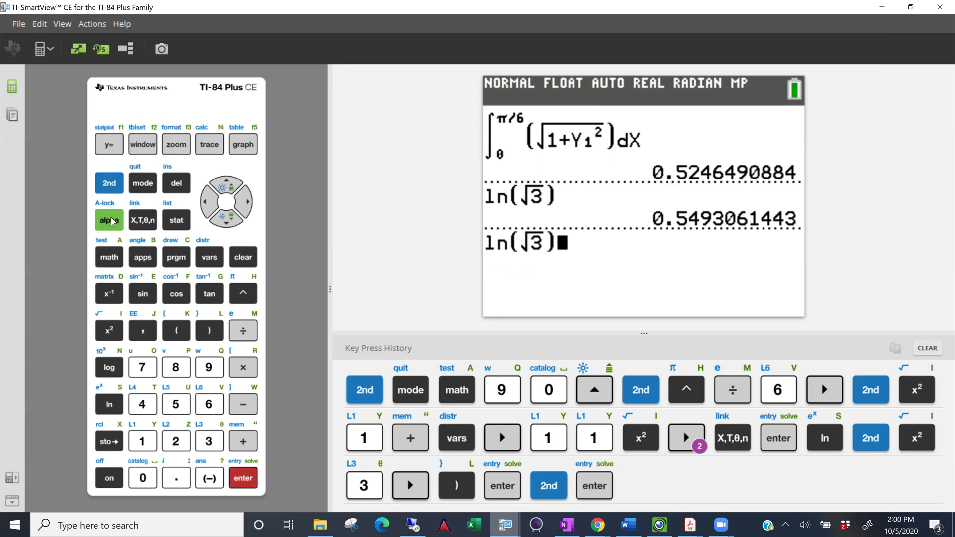
{"action": "left_click", "coordinate": [109, 183]}
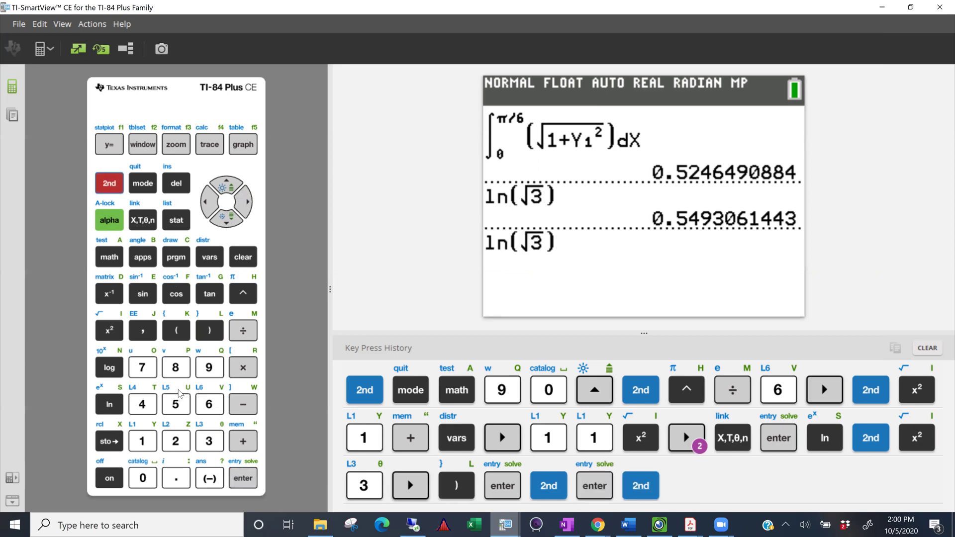
{"action": "key", "text": "Return"}
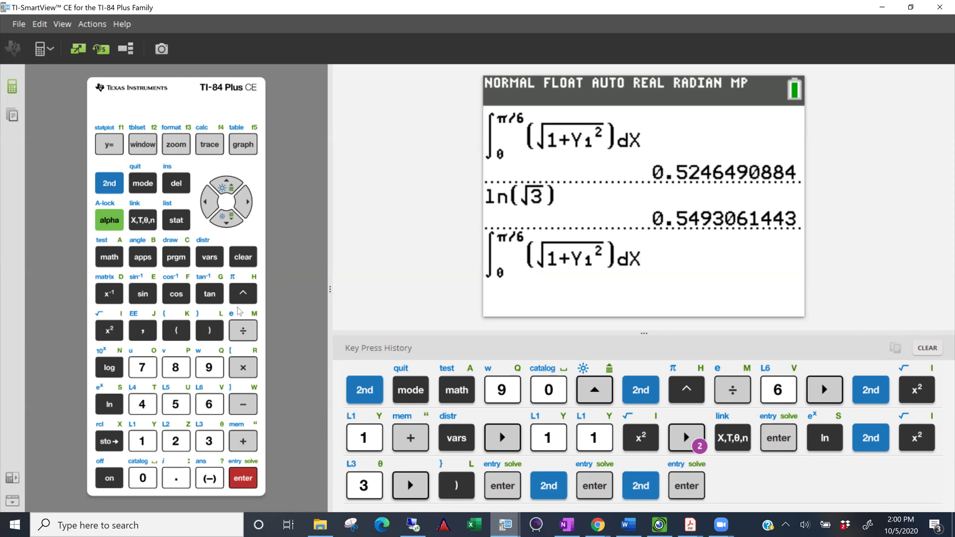
{"action": "left_click", "coordinate": [207, 200]}
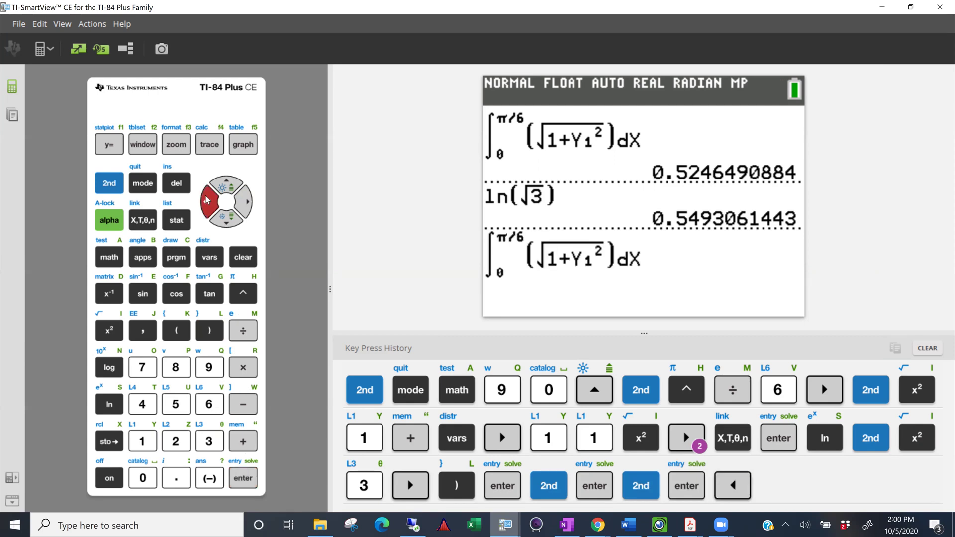
{"action": "left_click", "coordinate": [207, 200]}
{"action": "left_click", "coordinate": [206, 200]}
{"action": "left_click", "coordinate": [207, 200]}
{"action": "left_click", "coordinate": [207, 200]}
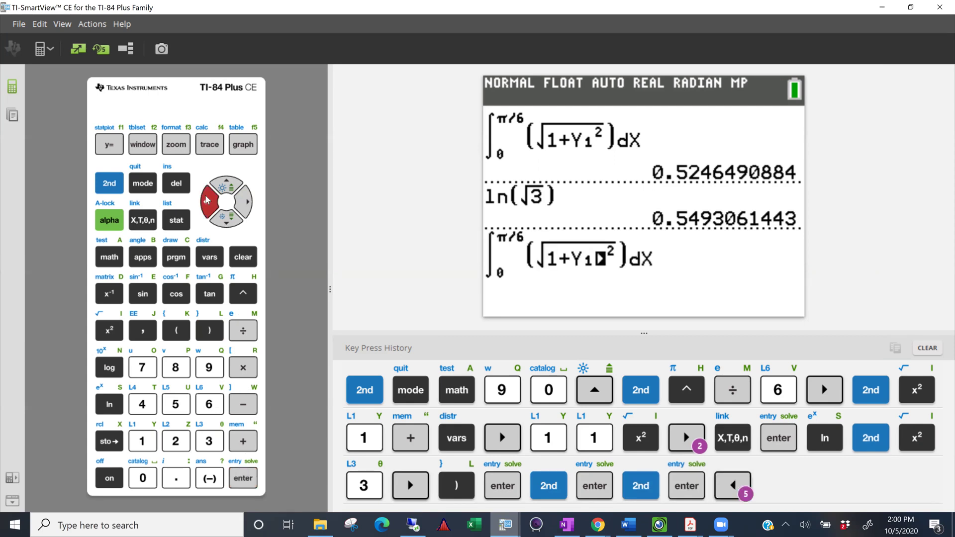
{"action": "left_click", "coordinate": [207, 200]}
{"action": "left_click", "coordinate": [207, 201]}
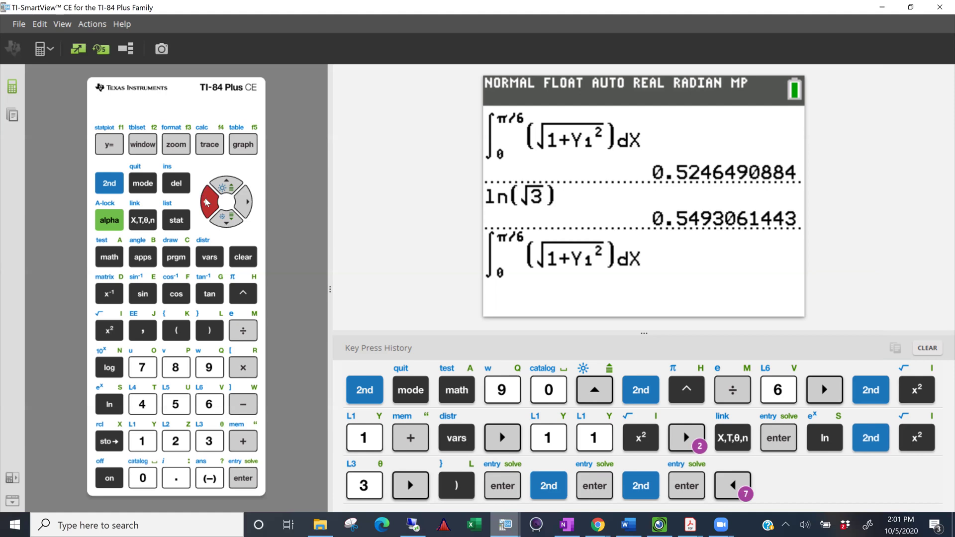
Replace Y1 with Y2 and evaluate the integral, getting 0.5493061443.
{"action": "left_click", "coordinate": [207, 258]}
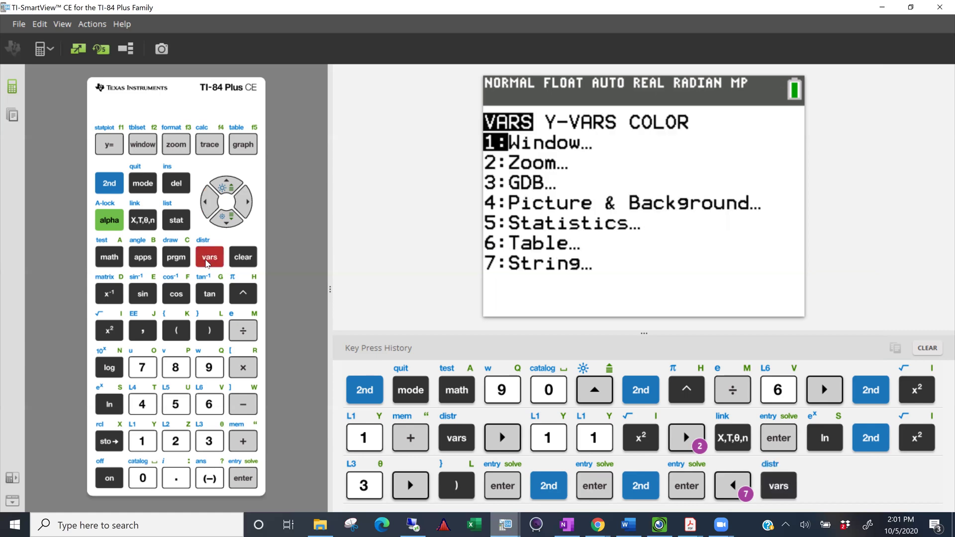
{"action": "left_click", "coordinate": [243, 202]}
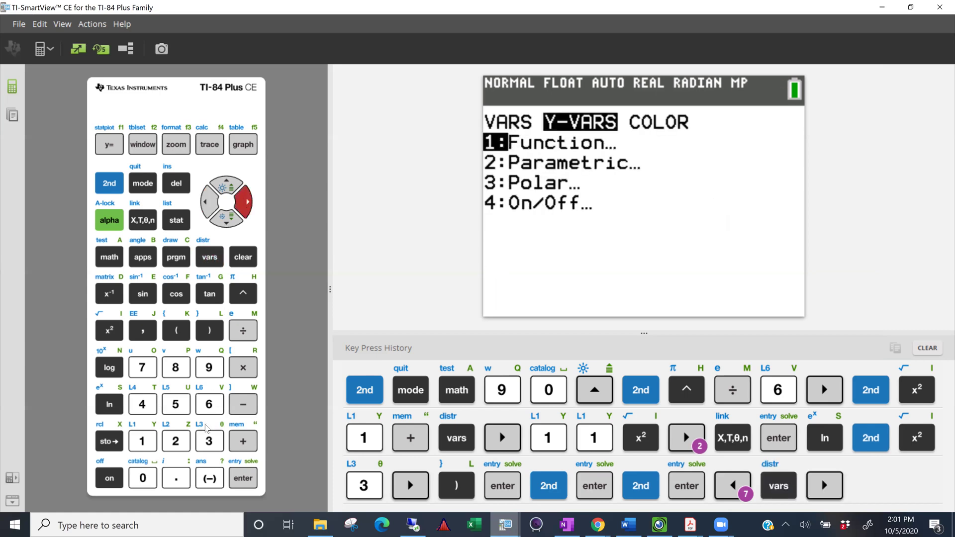
{"action": "left_click", "coordinate": [148, 446]}
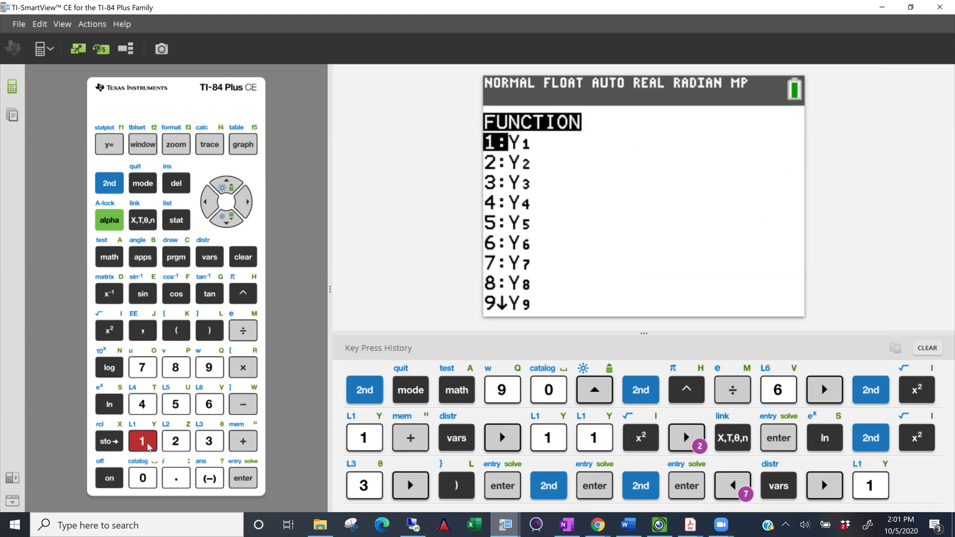
{"action": "left_click", "coordinate": [175, 442]}
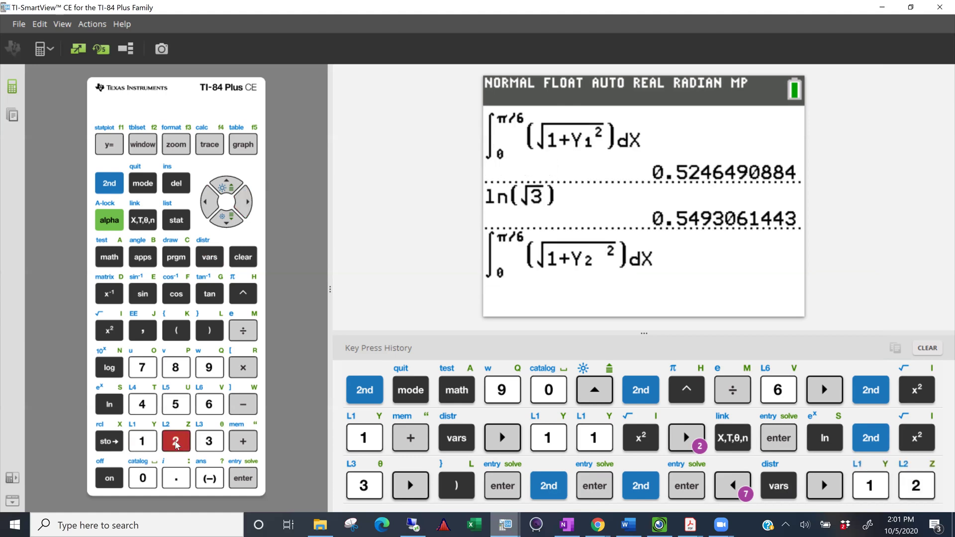
{"action": "key", "text": "Return"}
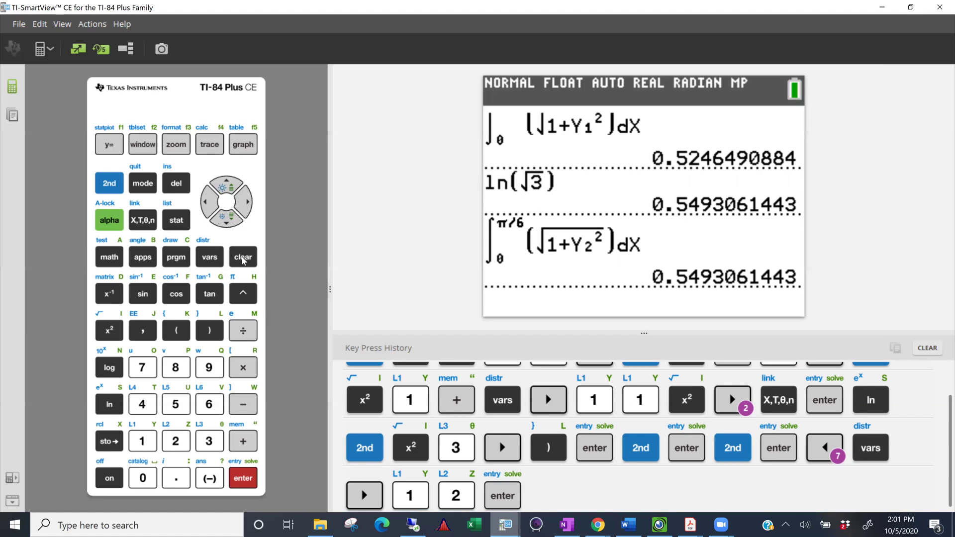
Clear the home screen after confirming both results equal 0.5493061443.
{"action": "left_click", "coordinate": [242, 258]}
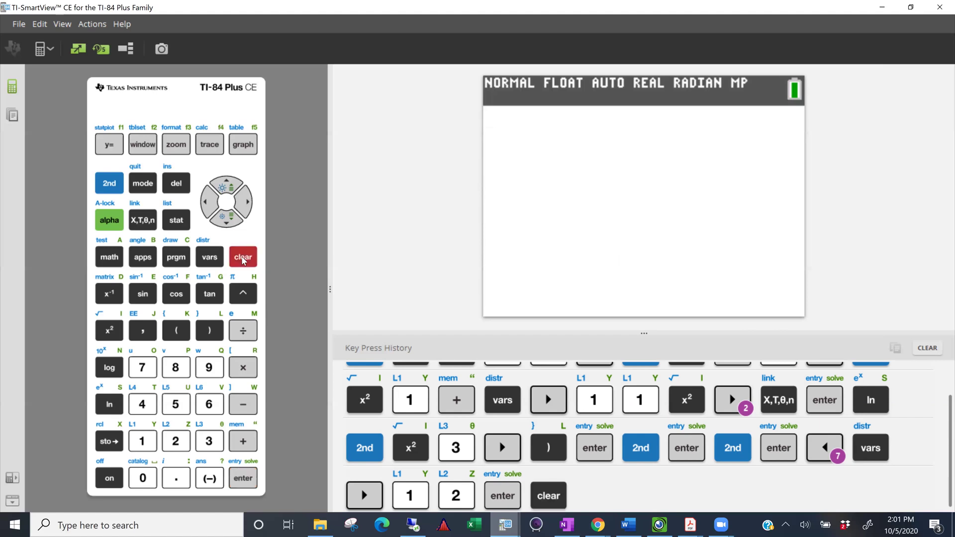
Review Y1 and Y2 in the Y= editor, quit home, and clear the key press history.
{"action": "left_click", "coordinate": [109, 144]}
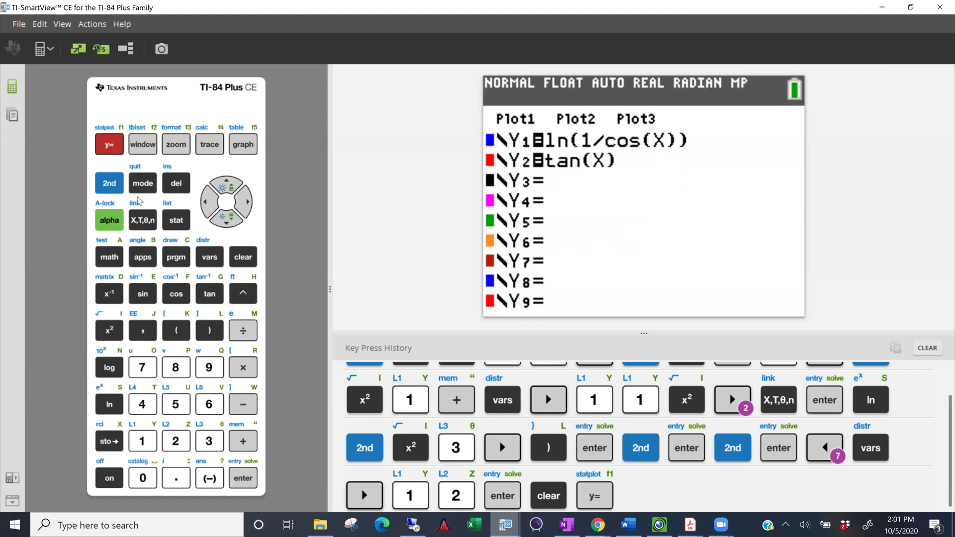
{"action": "left_click", "coordinate": [108, 184]}
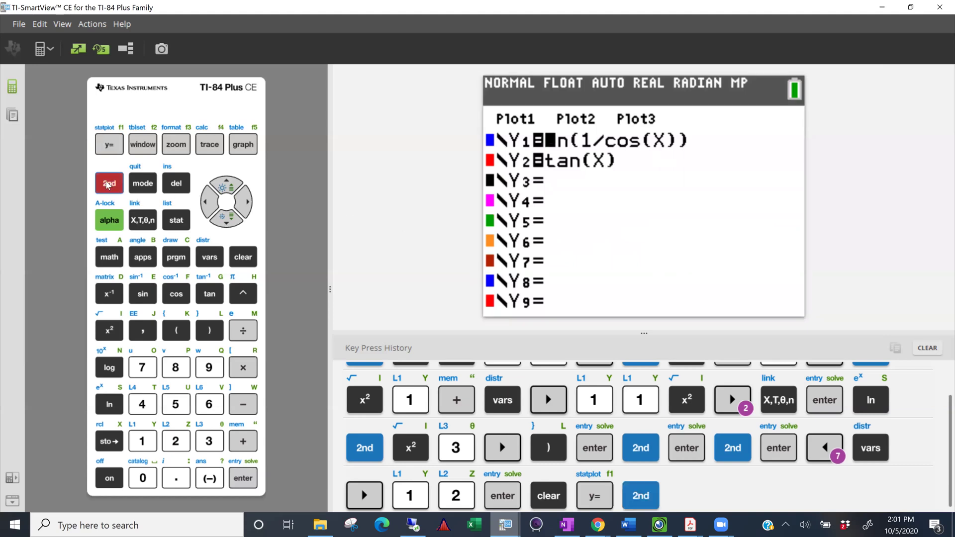
{"action": "left_click", "coordinate": [139, 185]}
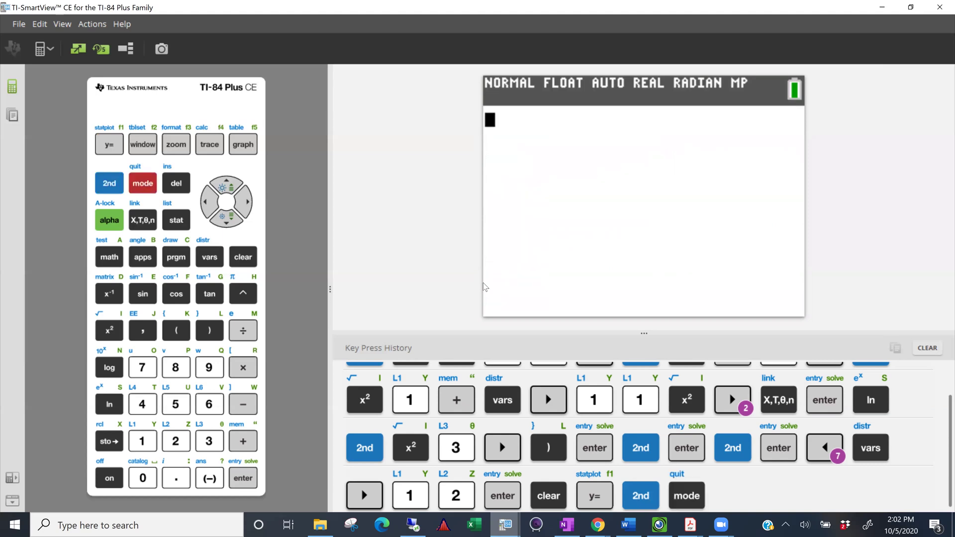
{"action": "left_click", "coordinate": [926, 348]}
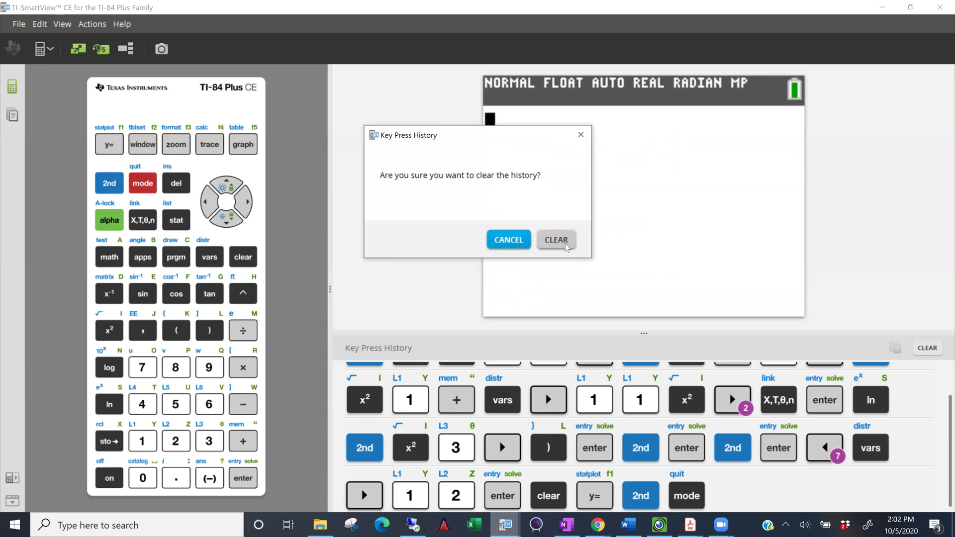
{"action": "left_click", "coordinate": [565, 243]}
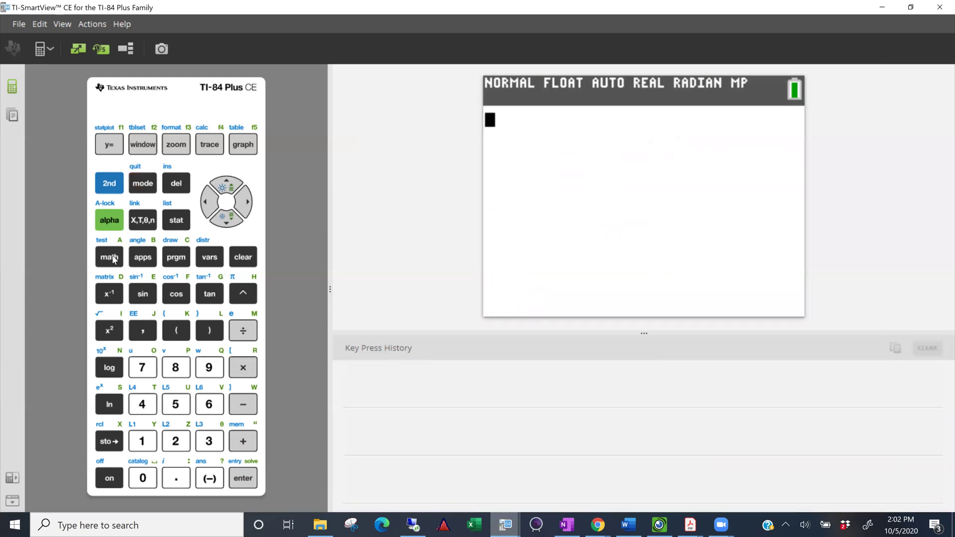
Insert a new fnInt( with lower limit 0 and upper limit π/6.
{"action": "left_click", "coordinate": [109, 258]}
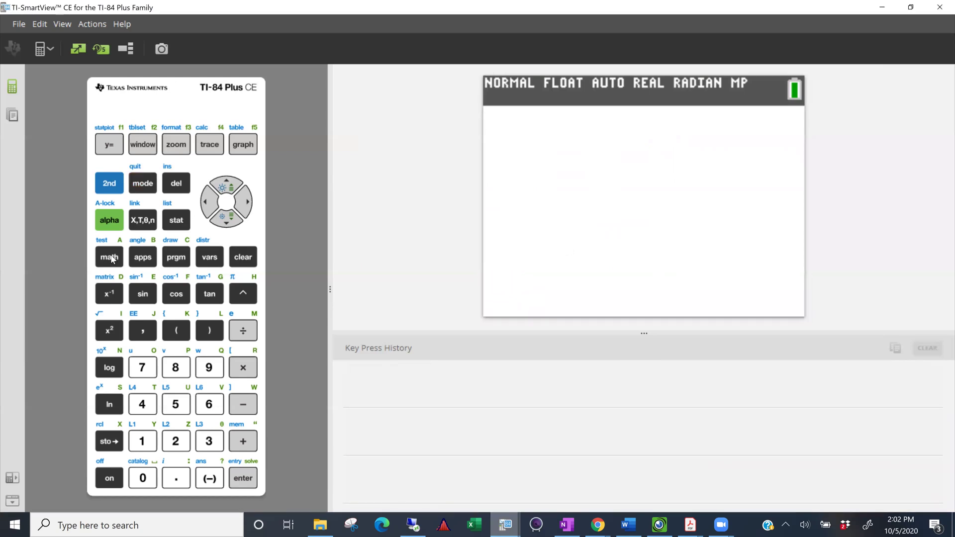
{"action": "left_click", "coordinate": [209, 368]}
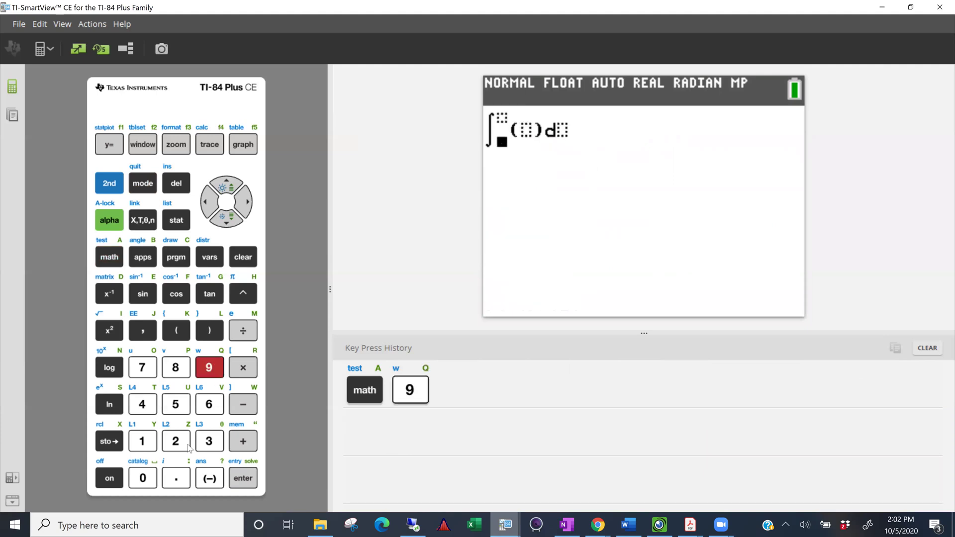
{"action": "left_click", "coordinate": [142, 478]}
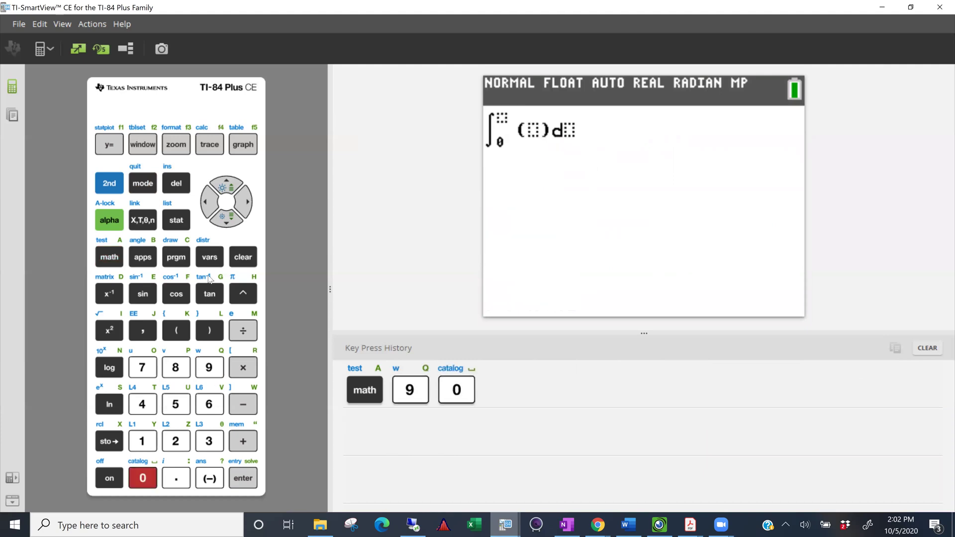
{"action": "left_click", "coordinate": [225, 184]}
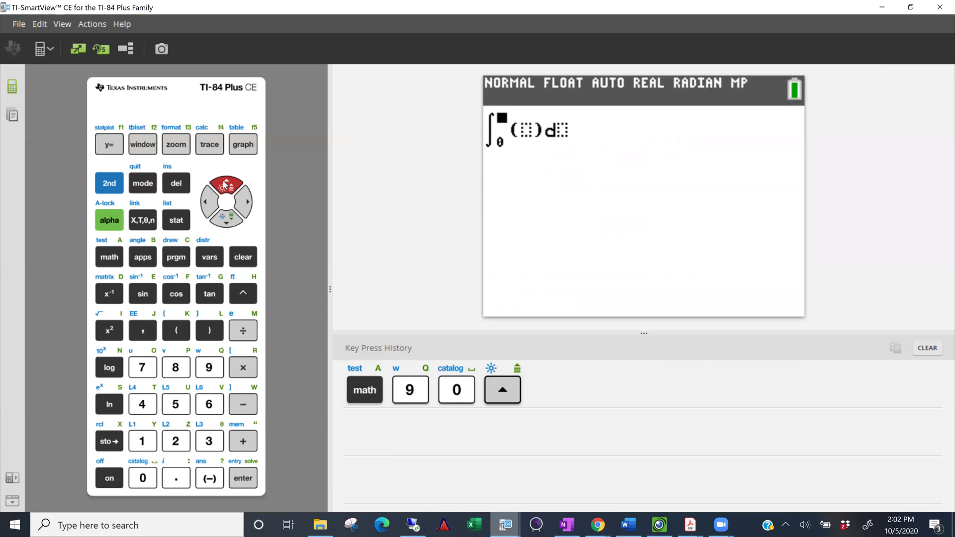
{"action": "left_click", "coordinate": [106, 184]}
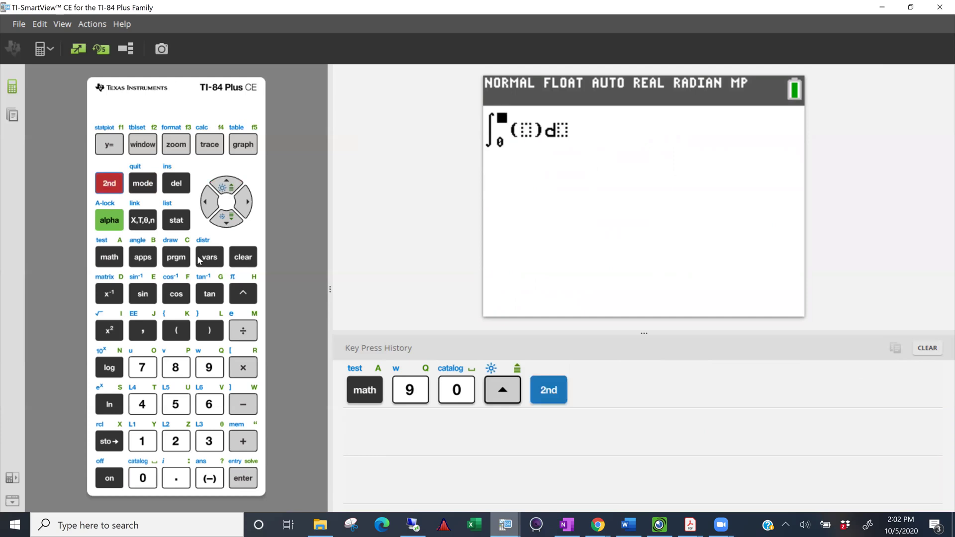
{"action": "left_click", "coordinate": [238, 296]}
{"action": "left_click", "coordinate": [243, 331]}
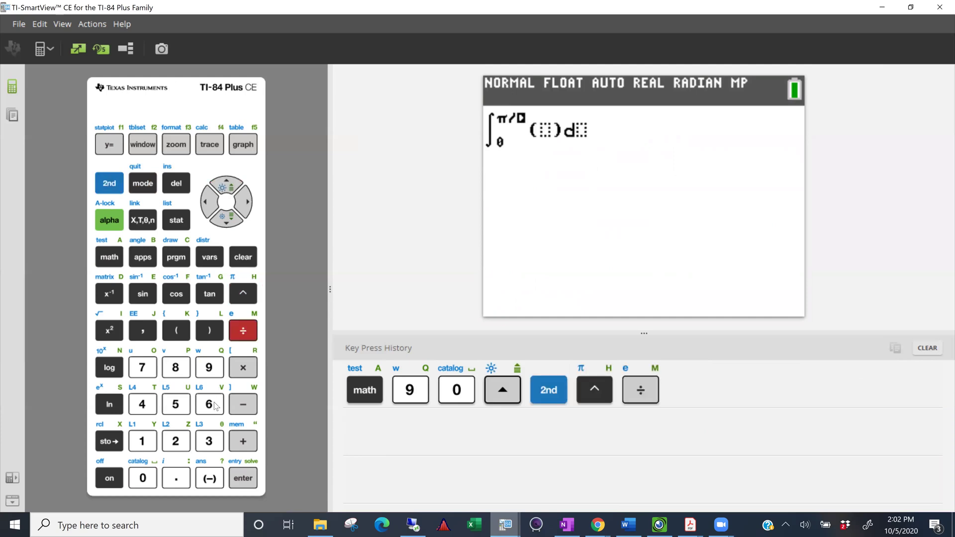
{"action": "left_click", "coordinate": [215, 406]}
Begin the integrand as √(1+.
{"action": "left_click", "coordinate": [247, 209]}
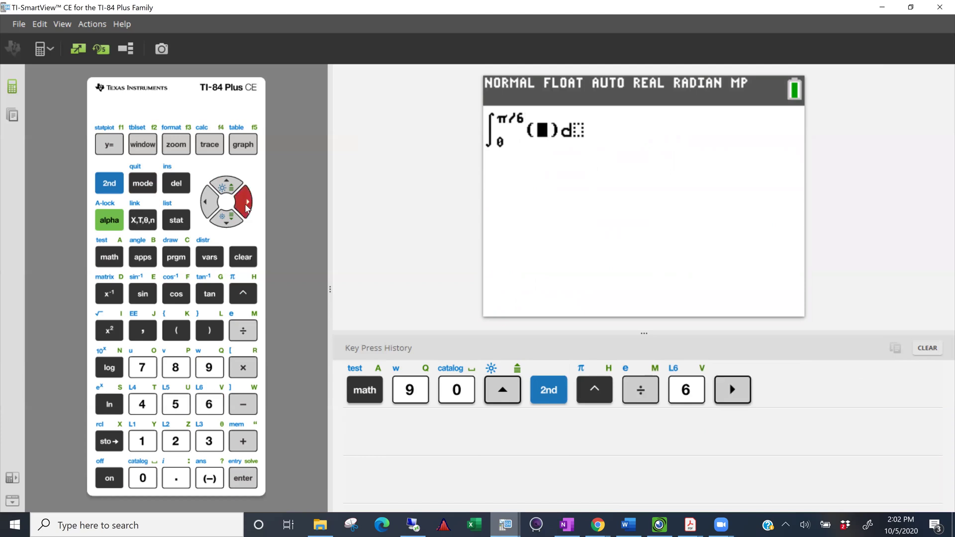
{"action": "left_click", "coordinate": [108, 188]}
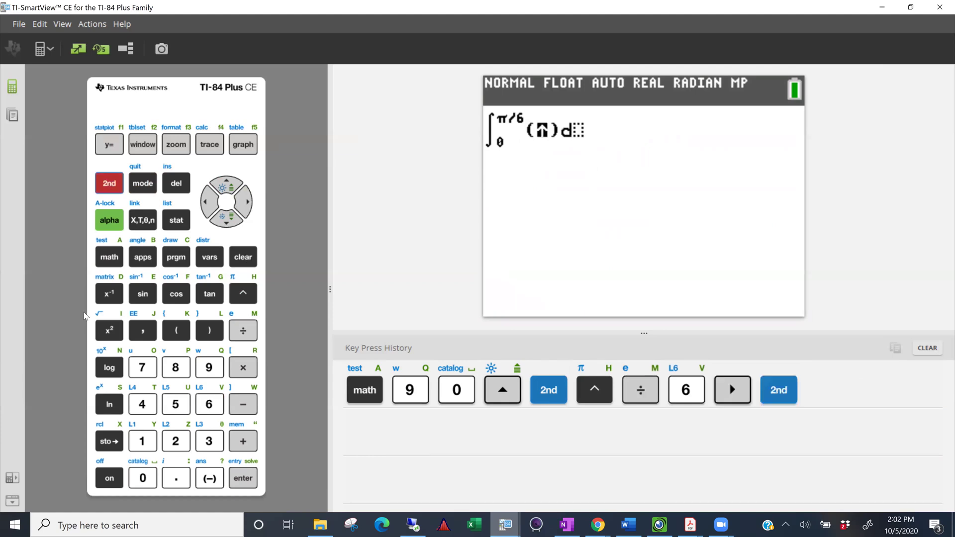
{"action": "left_click", "coordinate": [109, 330]}
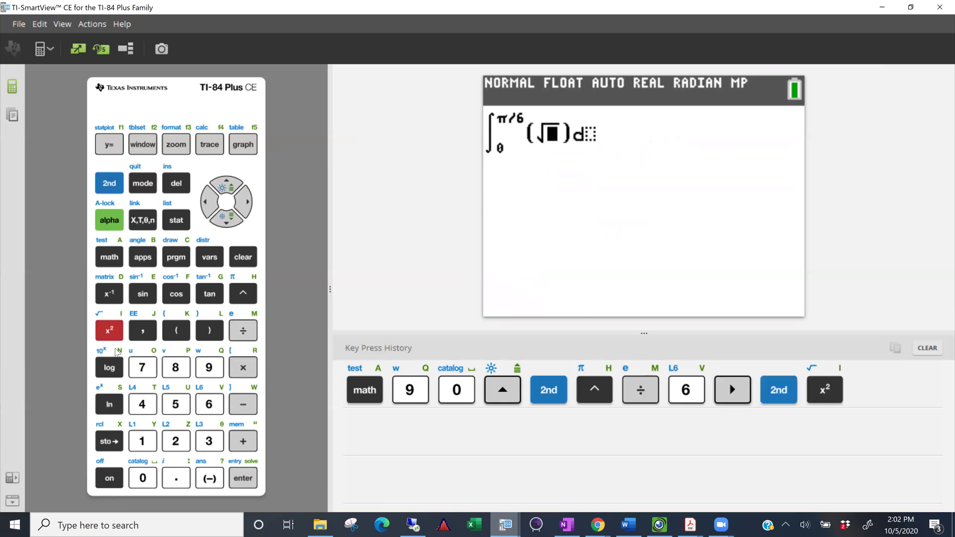
{"action": "left_click", "coordinate": [141, 443]}
{"action": "left_click", "coordinate": [243, 441]}
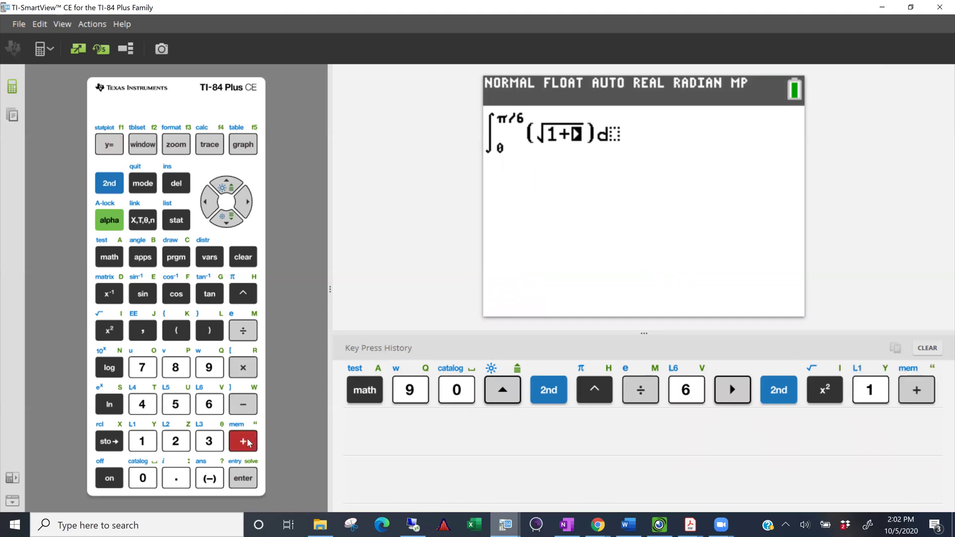
Add a d/dX derivative template after 1+ and paste Y1 into it.
{"action": "left_click", "coordinate": [109, 257]}
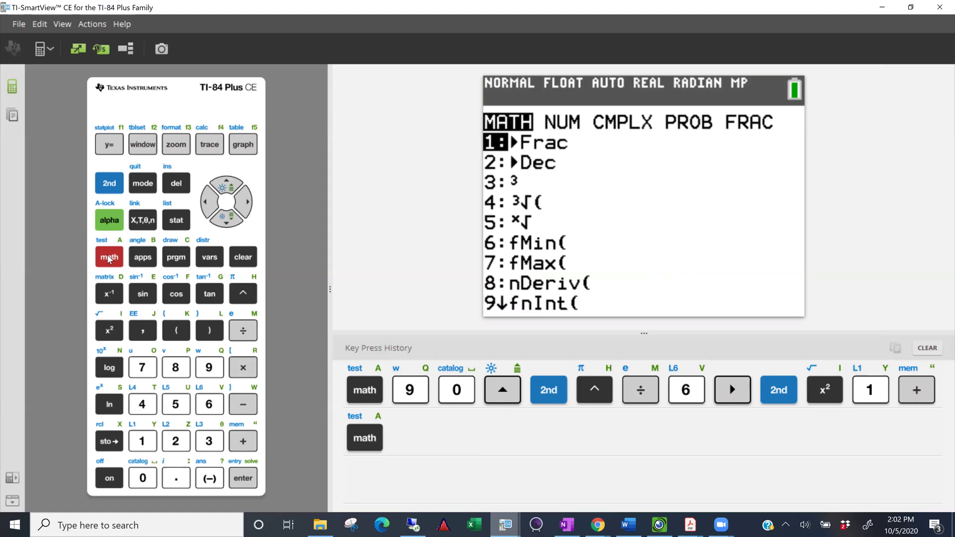
{"action": "left_click", "coordinate": [175, 368]}
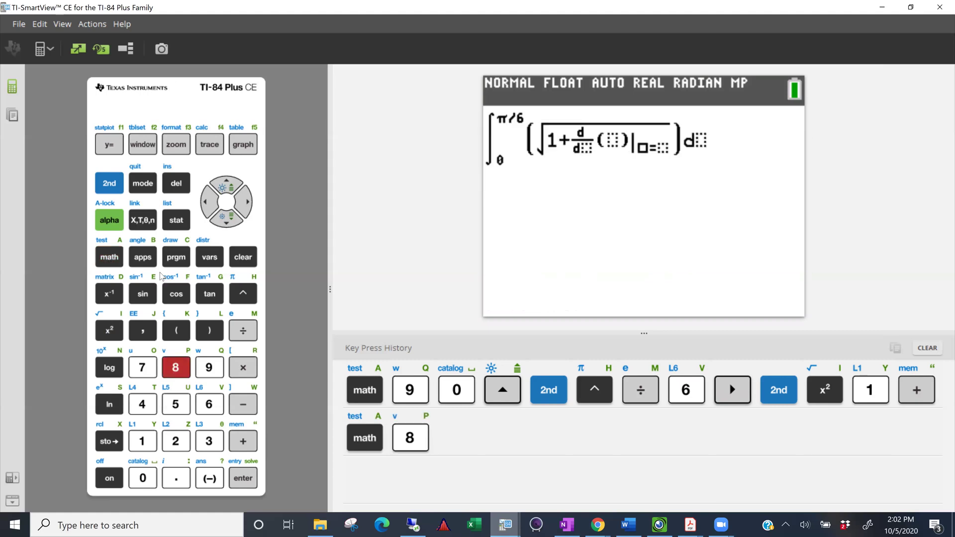
{"action": "left_click", "coordinate": [140, 220]}
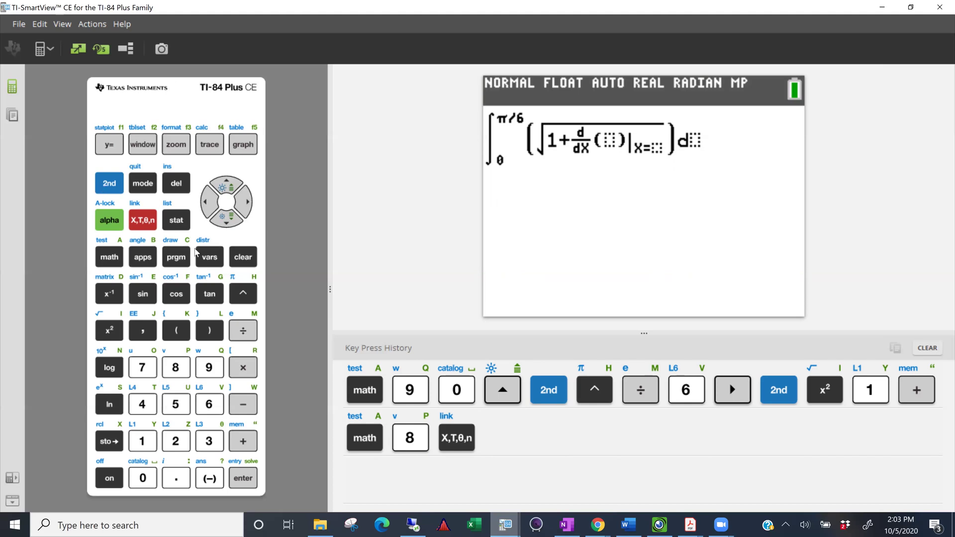
{"action": "left_click", "coordinate": [215, 263]}
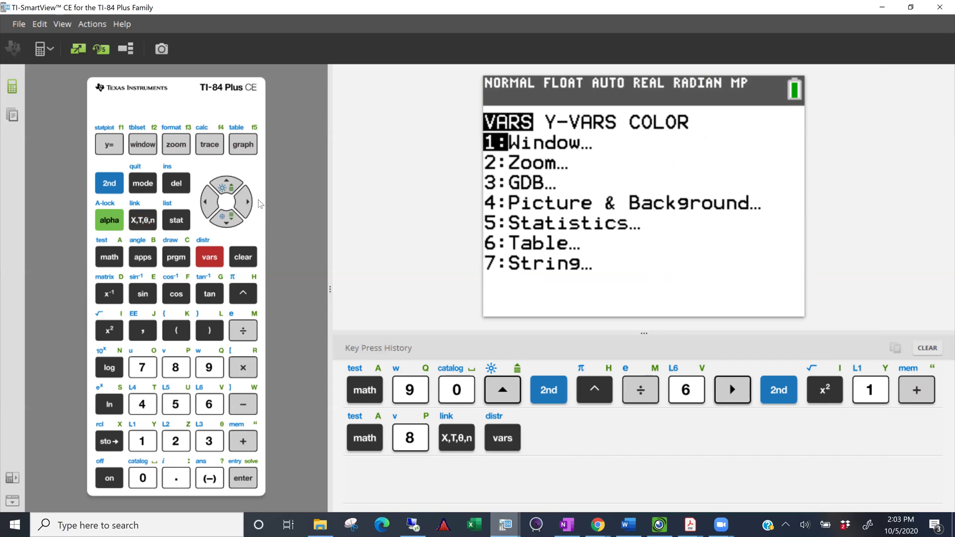
{"action": "left_click", "coordinate": [242, 203]}
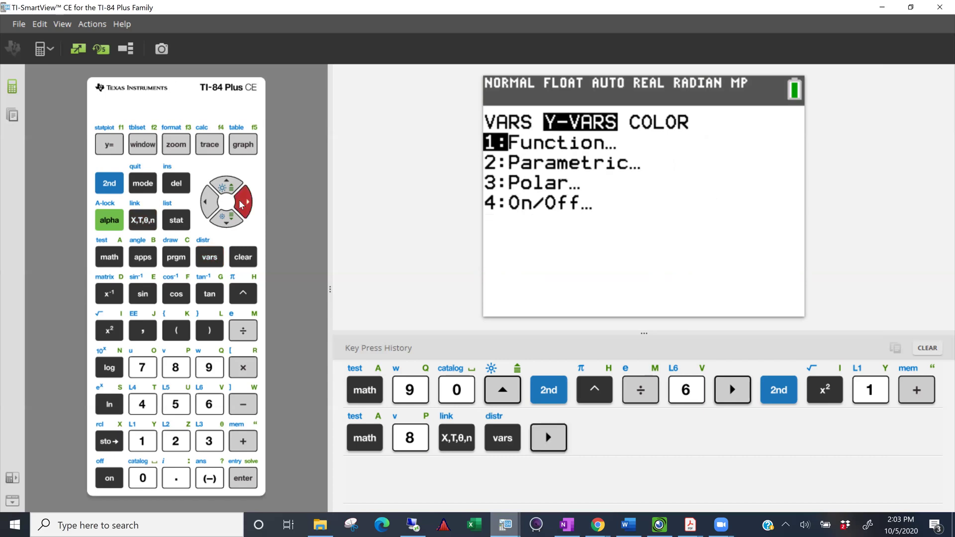
{"action": "key", "text": "Return"}
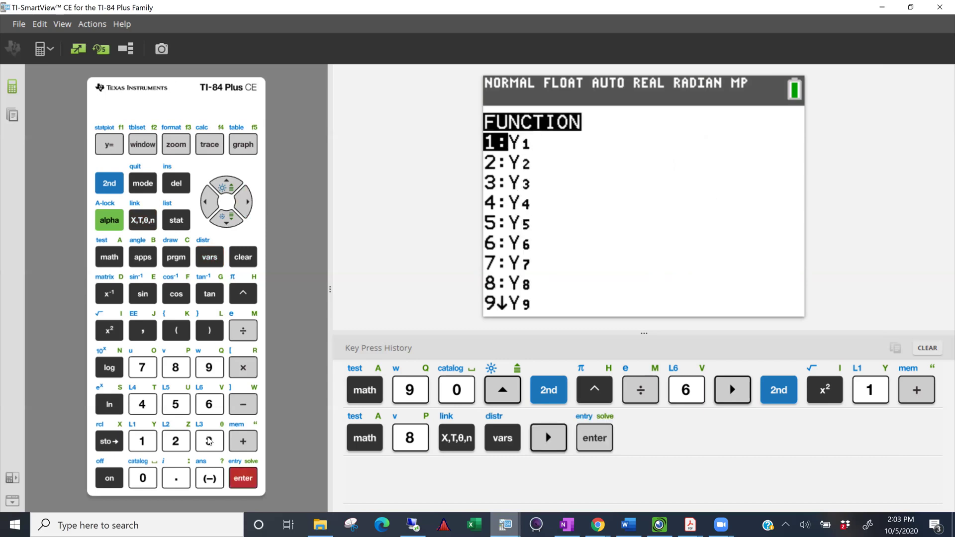
{"action": "key", "text": "Return"}
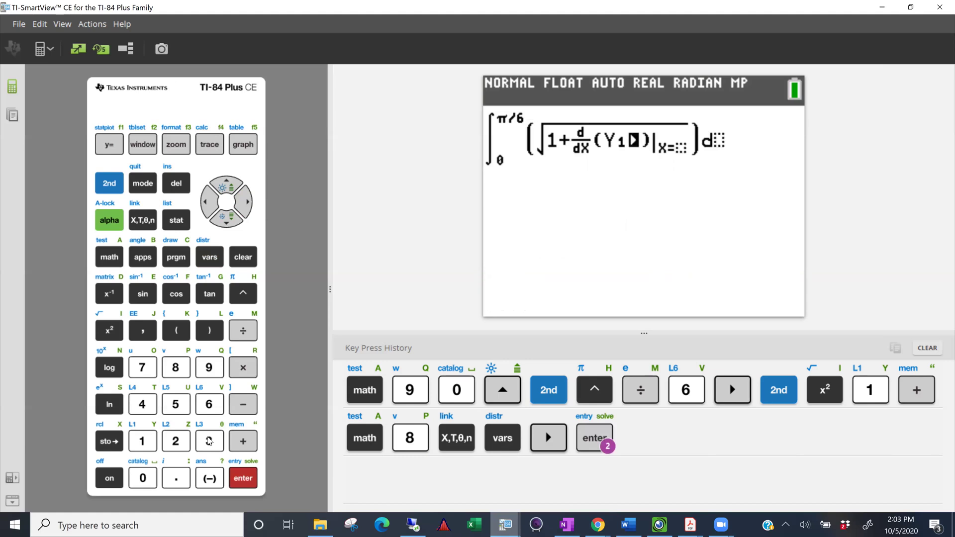
Evaluate the derivative at X=X, close the parenthesis, and square it.
{"action": "left_click", "coordinate": [243, 206]}
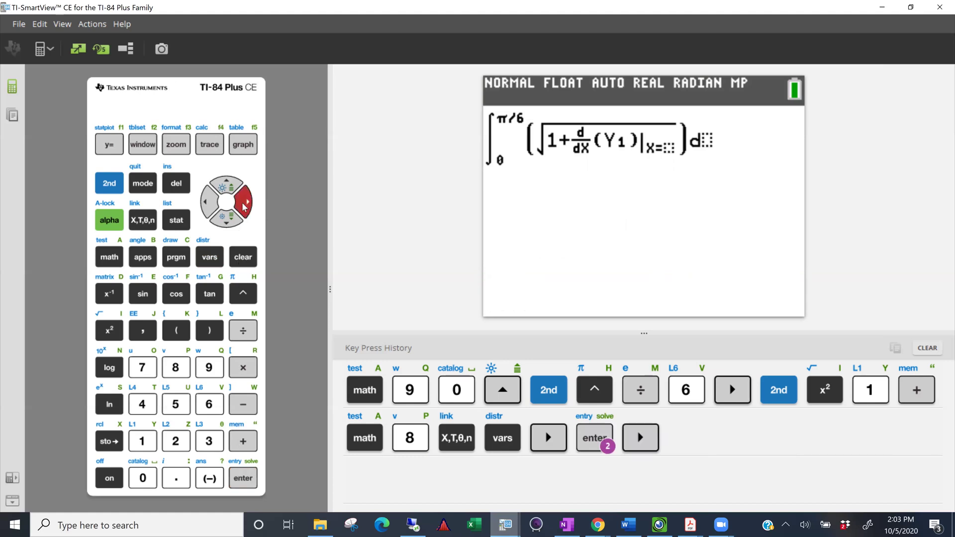
{"action": "left_click", "coordinate": [151, 223]}
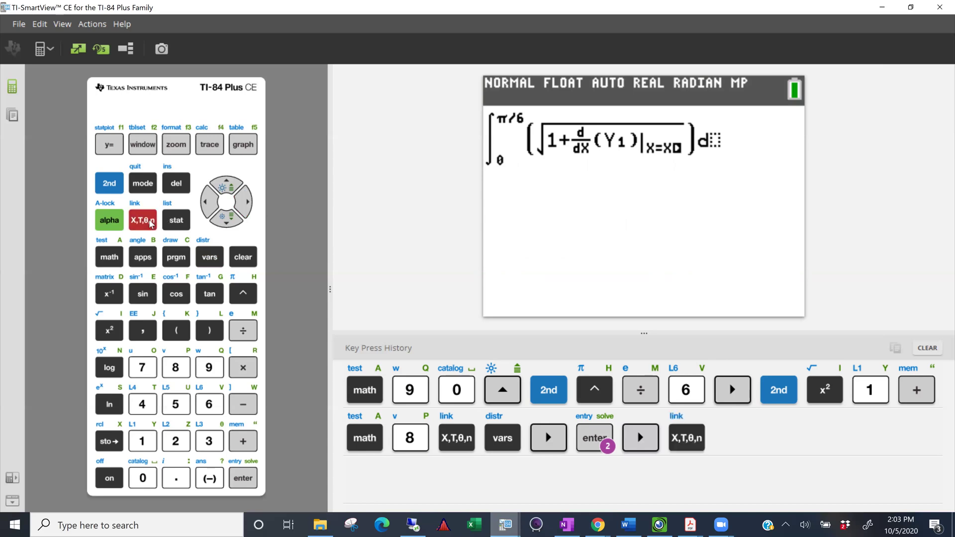
{"action": "left_click", "coordinate": [247, 203]}
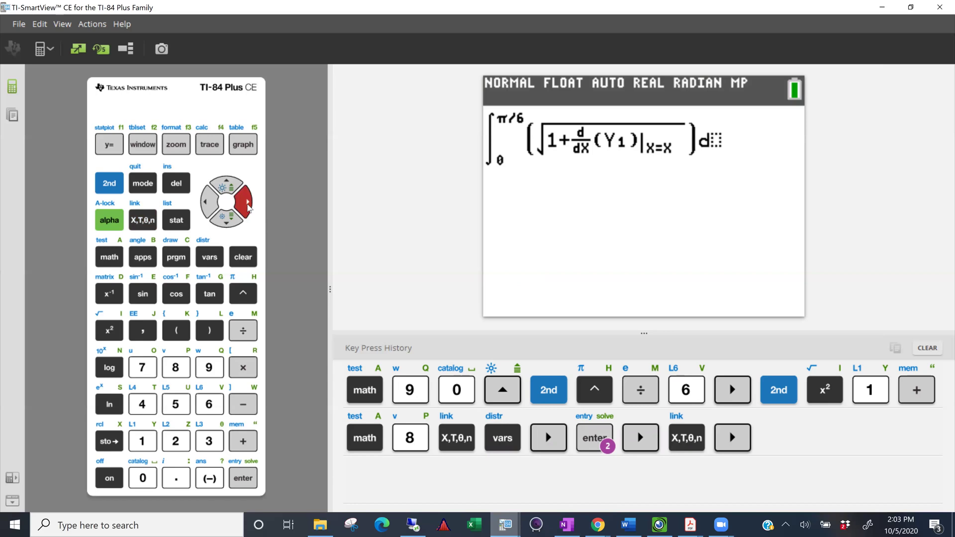
{"action": "left_click", "coordinate": [211, 331]}
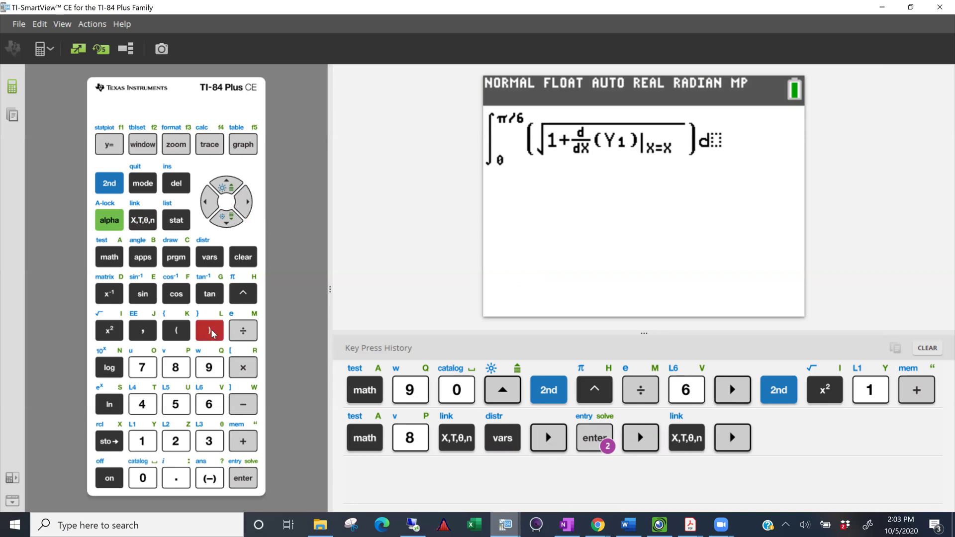
{"action": "left_click", "coordinate": [121, 332]}
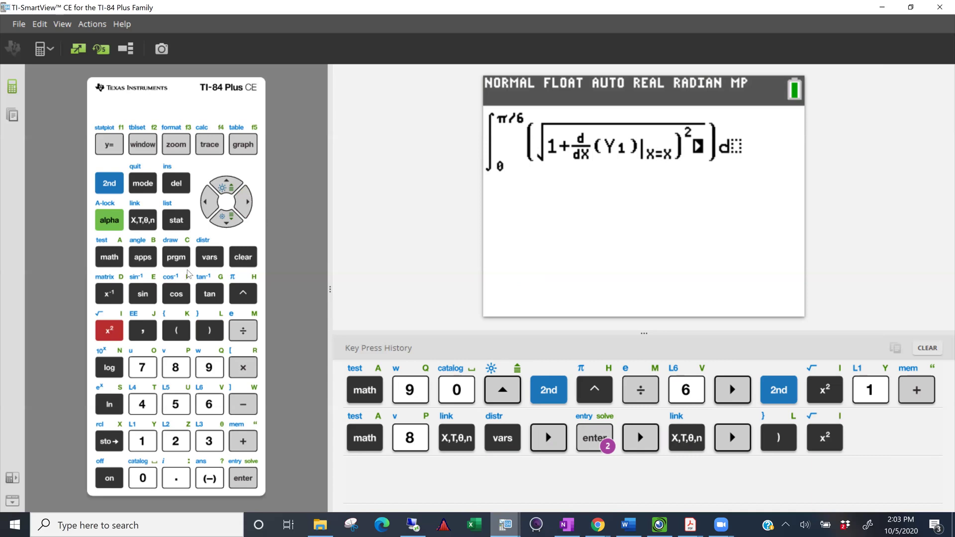
Insert an opening parenthesis before the derivative so the whole term is squared.
{"action": "left_click", "coordinate": [206, 204]}
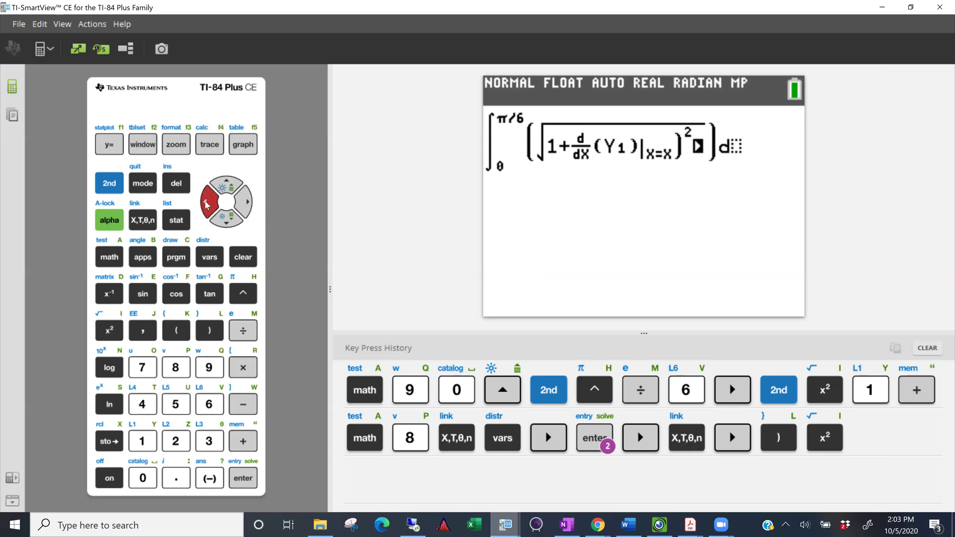
{"action": "left_click", "coordinate": [206, 204]}
{"action": "left_click", "coordinate": [206, 204]}
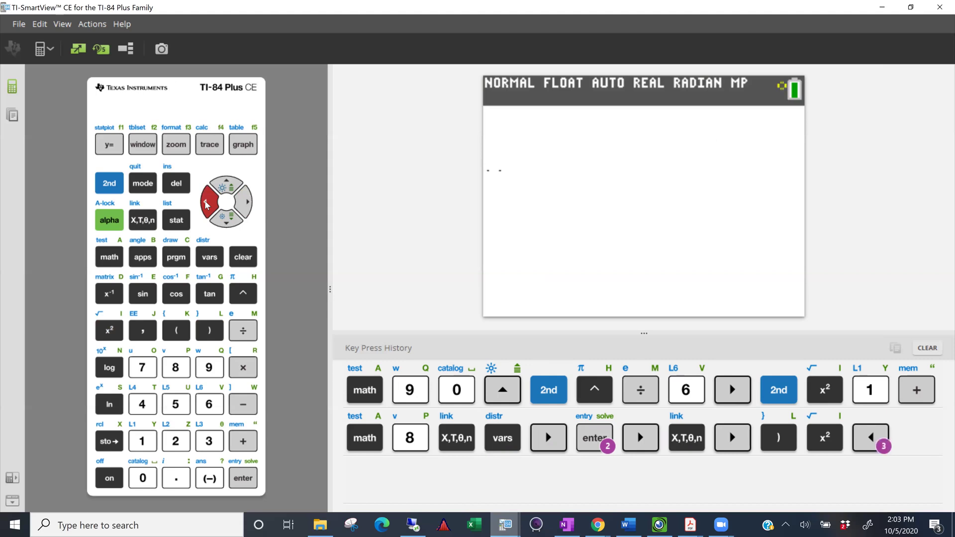
{"action": "left_click", "coordinate": [206, 204]}
{"action": "left_click", "coordinate": [206, 204]}
{"action": "left_click", "coordinate": [206, 204]}
{"action": "left_click", "coordinate": [206, 204]}
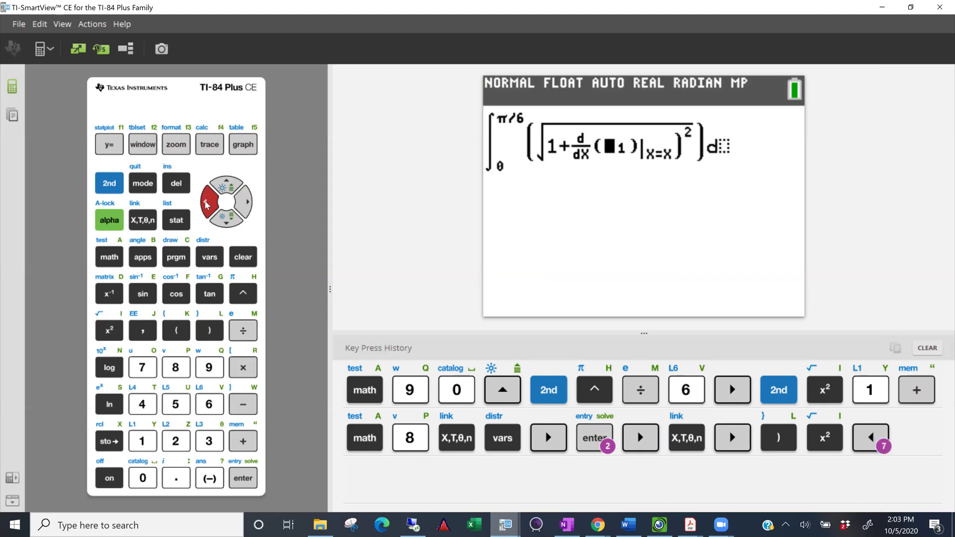
{"action": "left_click", "coordinate": [206, 204]}
{"action": "left_click", "coordinate": [206, 204]}
{"action": "left_click", "coordinate": [116, 184]}
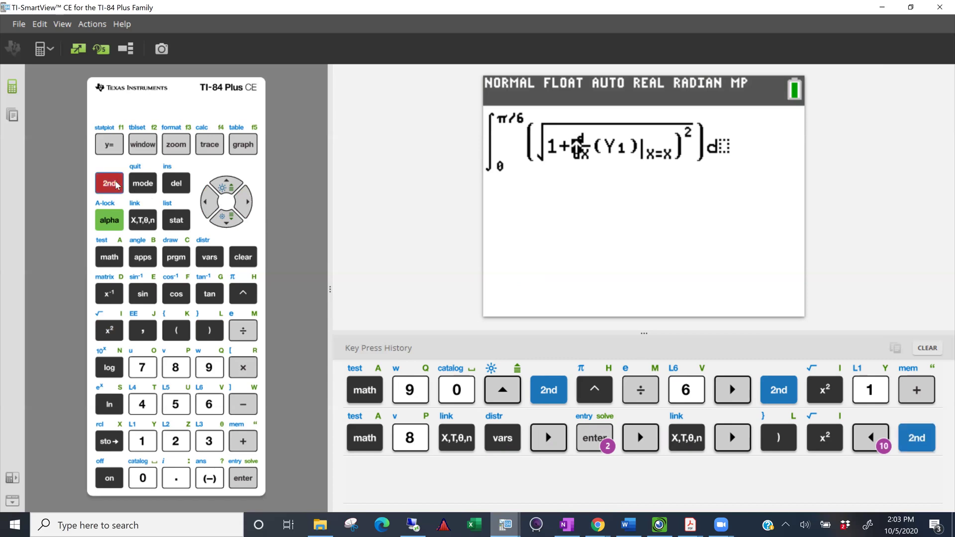
{"action": "left_click", "coordinate": [176, 184]}
{"action": "left_click", "coordinate": [177, 332]}
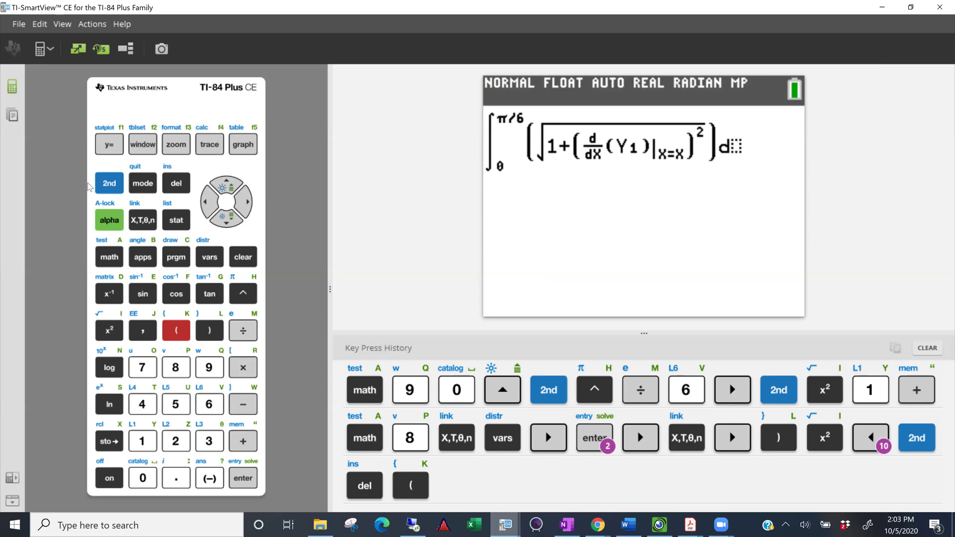
Set X as the integration variable to finish dX.
{"action": "left_click", "coordinate": [108, 186]}
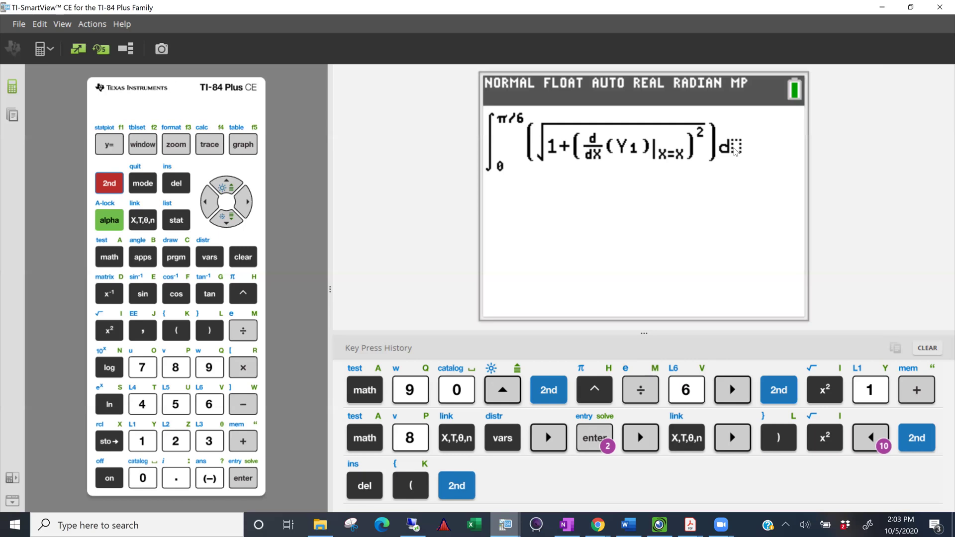
{"action": "left_click", "coordinate": [246, 203]}
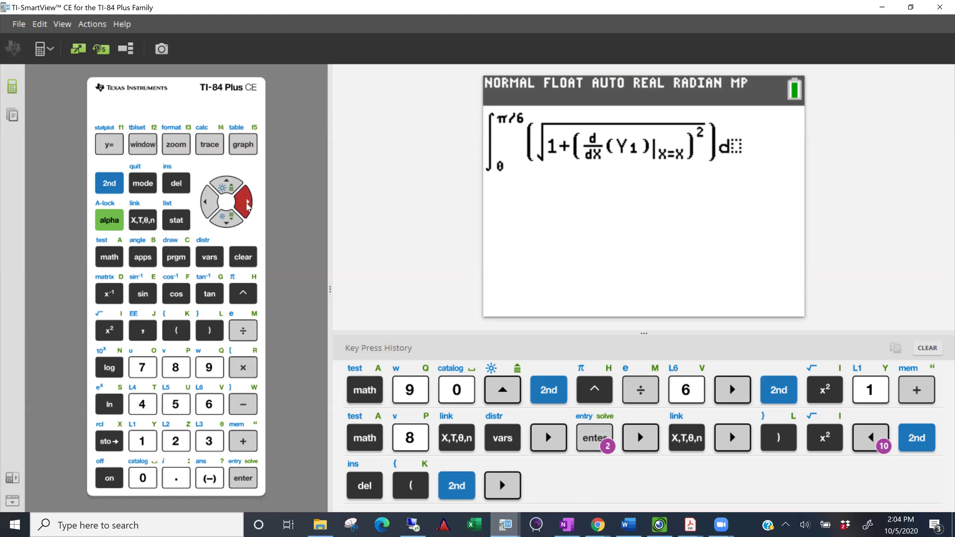
{"action": "left_click", "coordinate": [205, 203]}
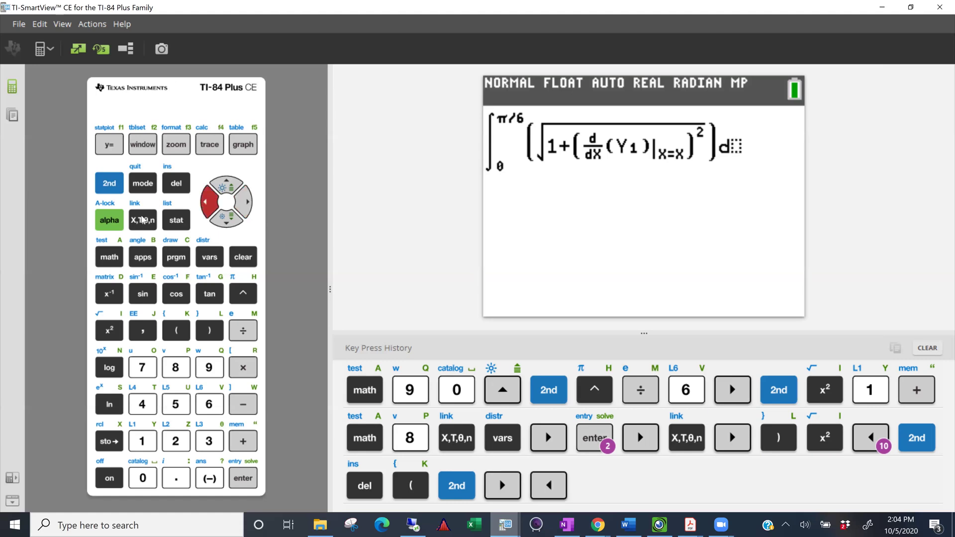
{"action": "left_click", "coordinate": [143, 220]}
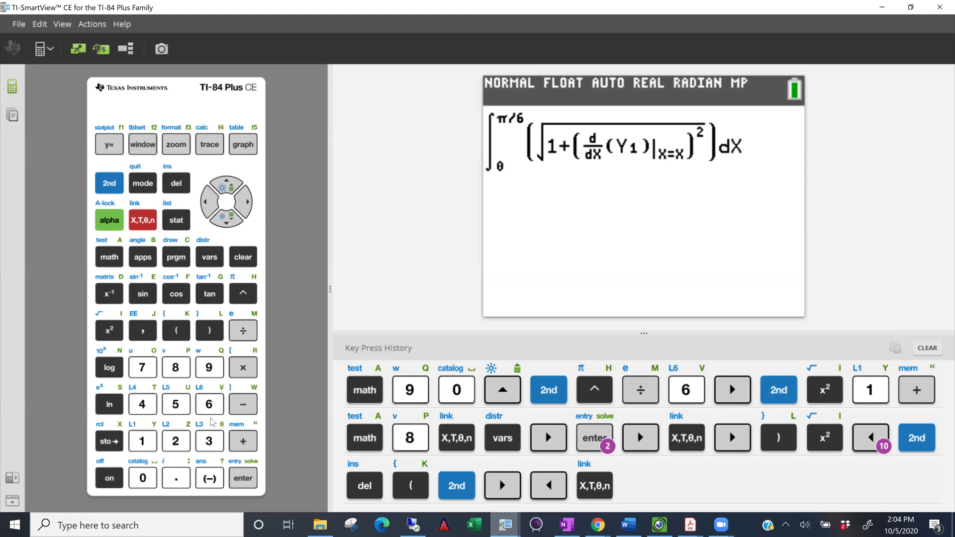
Evaluate the arc-length integral on the TI-84 to get 0.5493061639.
{"action": "key", "text": "Return"}
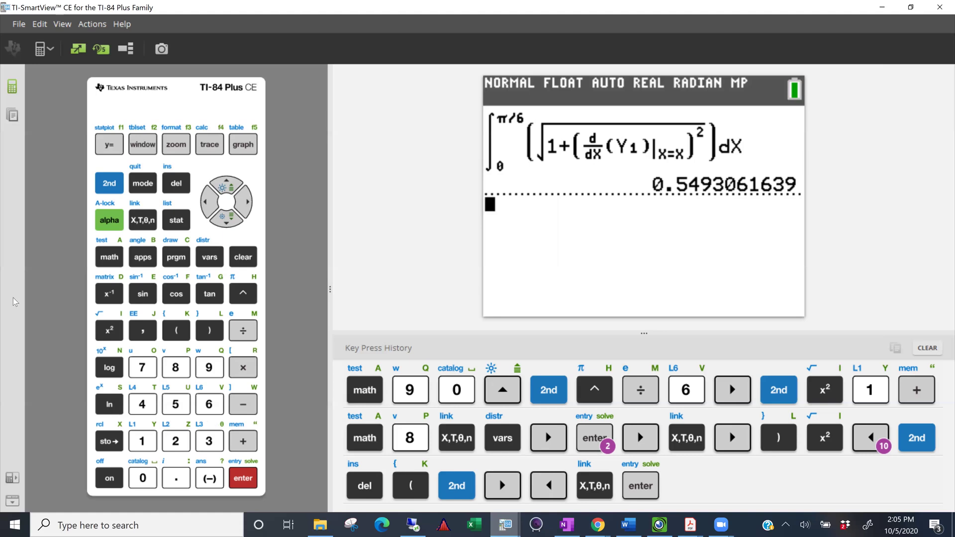
{"action": "left_click", "coordinate": [110, 145]}
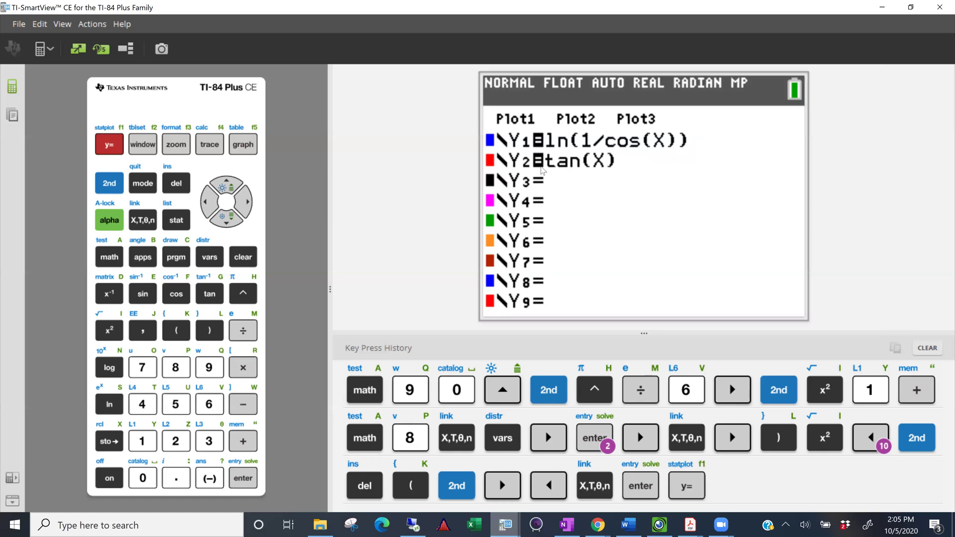
{"action": "left_click", "coordinate": [111, 185]}
{"action": "left_click", "coordinate": [143, 188]}
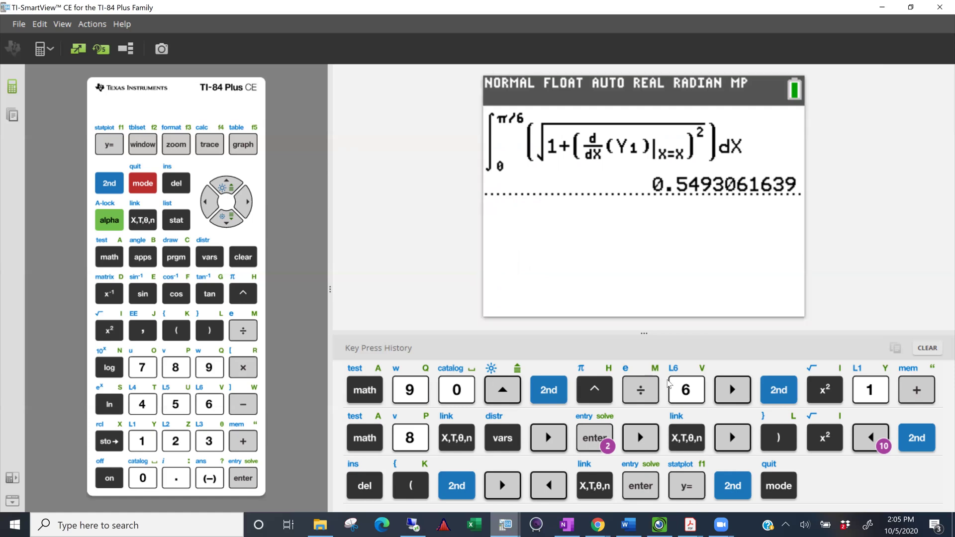
{"action": "mouse_move", "coordinate": [600, 527]}
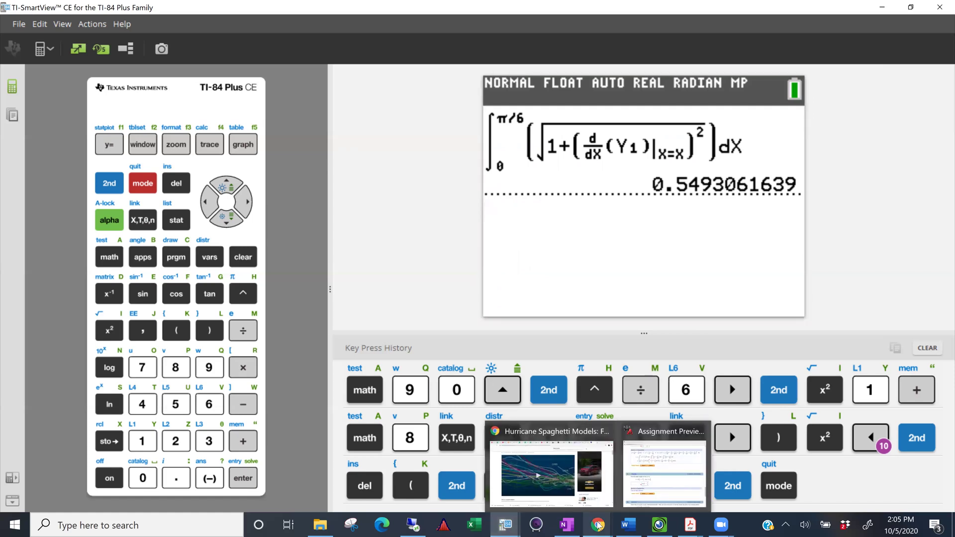
In Desmos, delete the 1/x, 1/x^1.2, old integral, f(x), π/4·√2 and e^(−5x) expressions.
{"action": "left_click", "coordinate": [599, 494]}
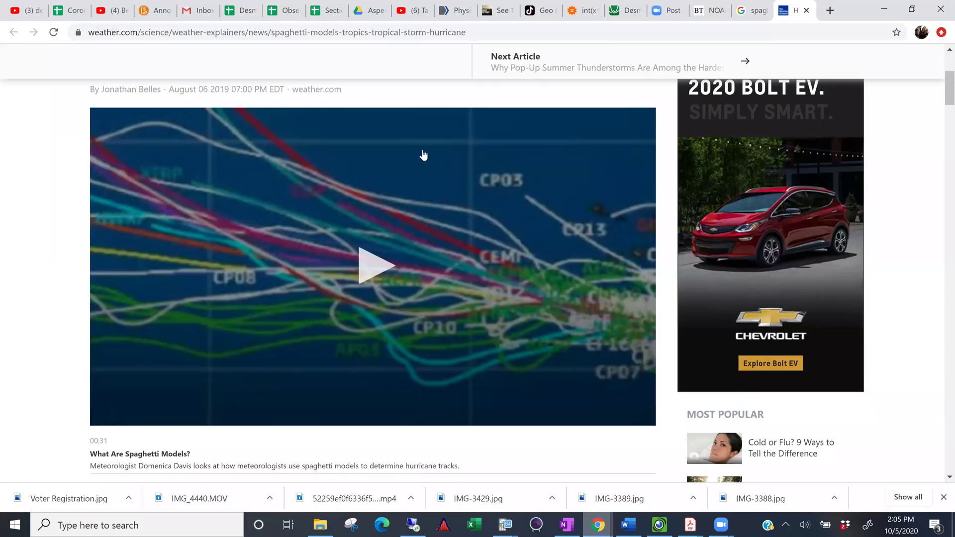
{"action": "left_click", "coordinate": [624, 10]}
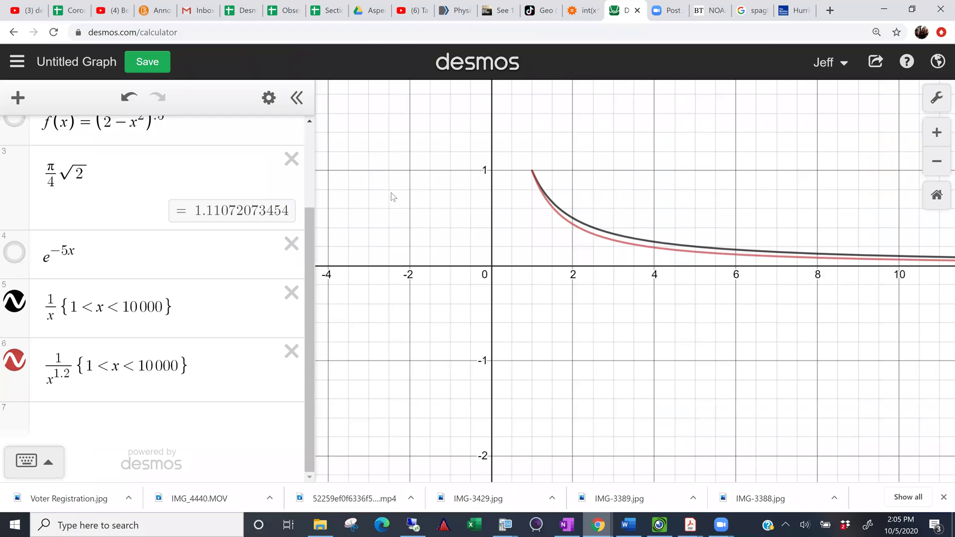
{"action": "left_click", "coordinate": [291, 294]}
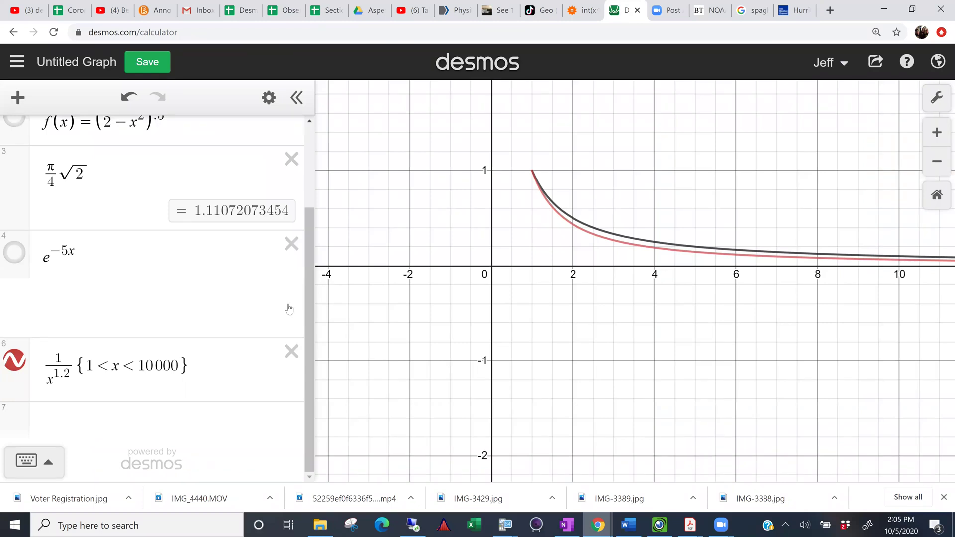
{"action": "left_click", "coordinate": [292, 352]}
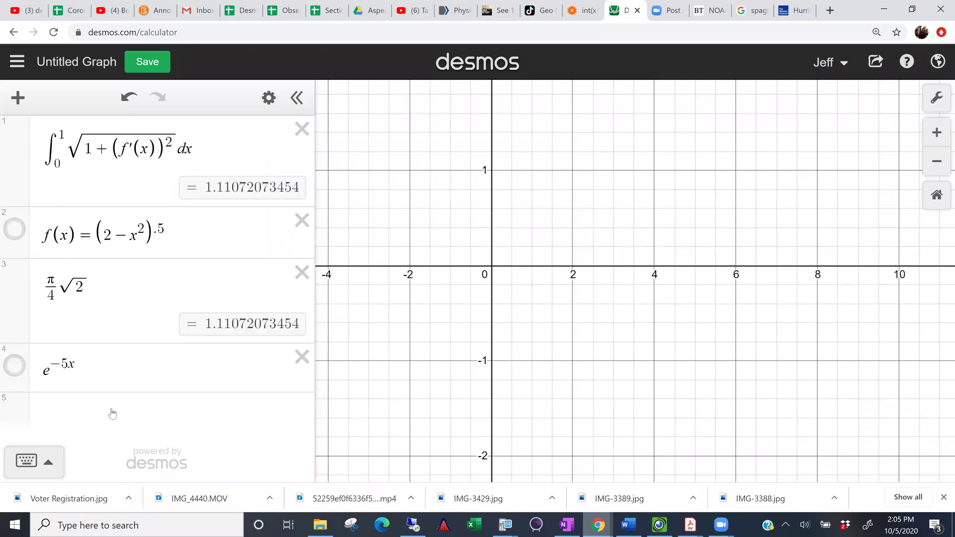
{"action": "left_click", "coordinate": [302, 130]}
{"action": "left_click", "coordinate": [302, 131]}
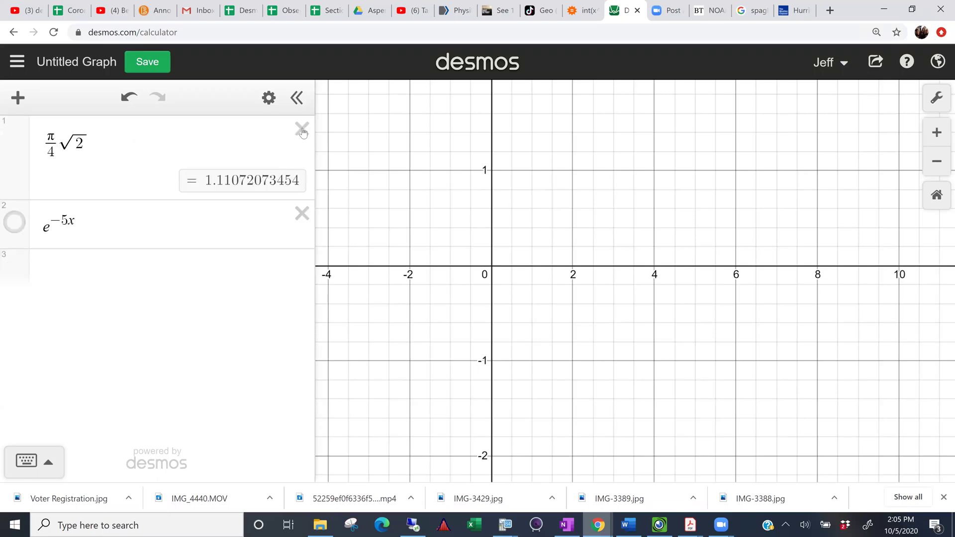
{"action": "left_click", "coordinate": [302, 130]}
{"action": "left_click", "coordinate": [302, 130]}
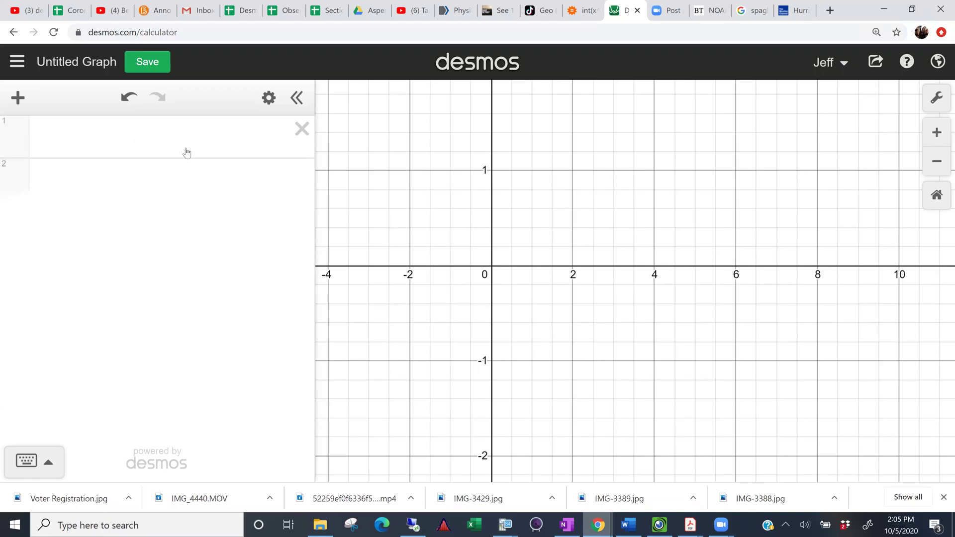
Define f(x) = ln(sec x) in the first Desmos row and start a new row below.
{"action": "left_click", "coordinate": [174, 153]}
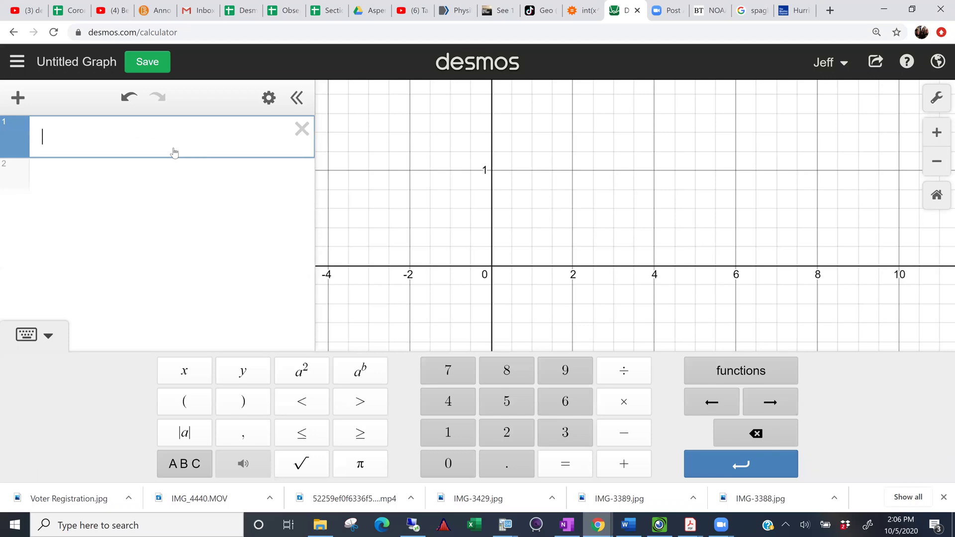
{"action": "type", "text": "f(x)"}
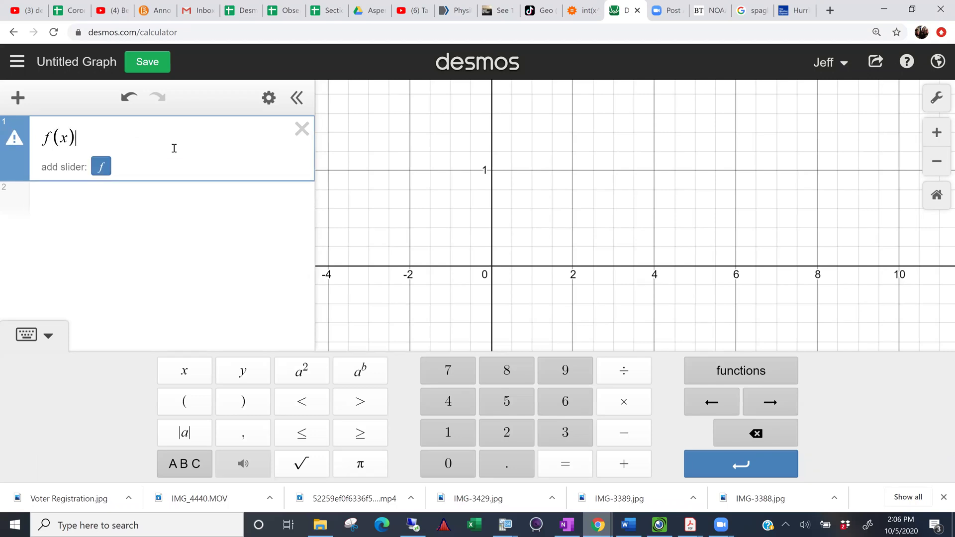
{"action": "type", "text": " = ln"}
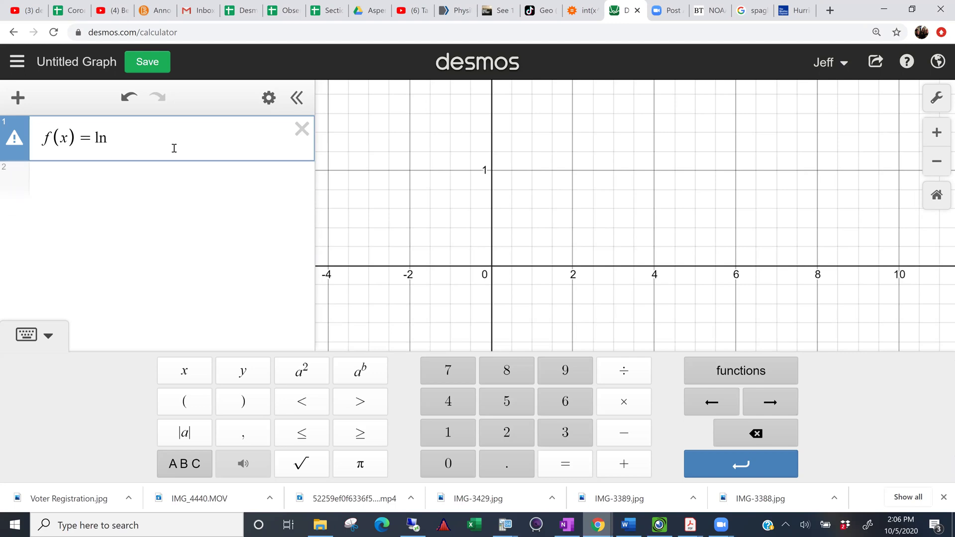
{"action": "type", "text": "(sec x"}
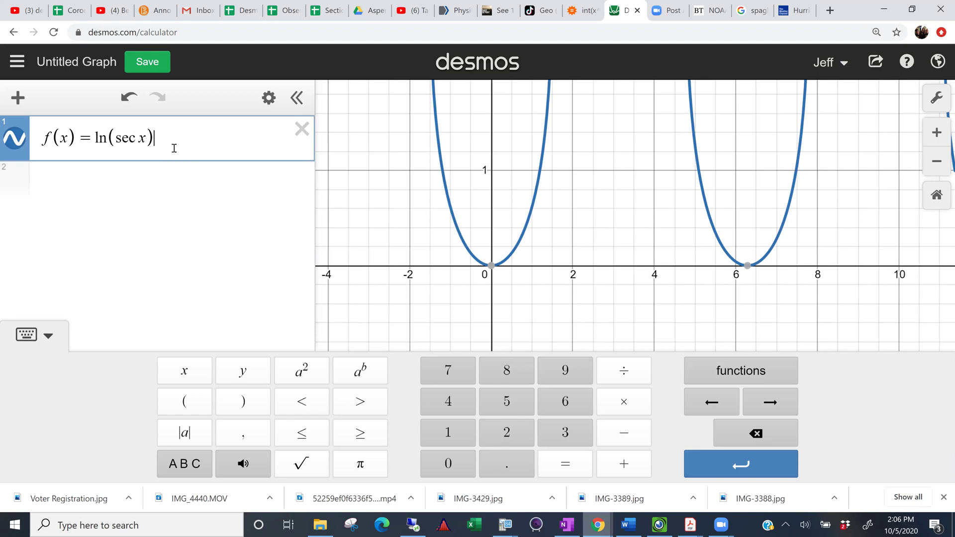
{"action": "left_click", "coordinate": [141, 181]}
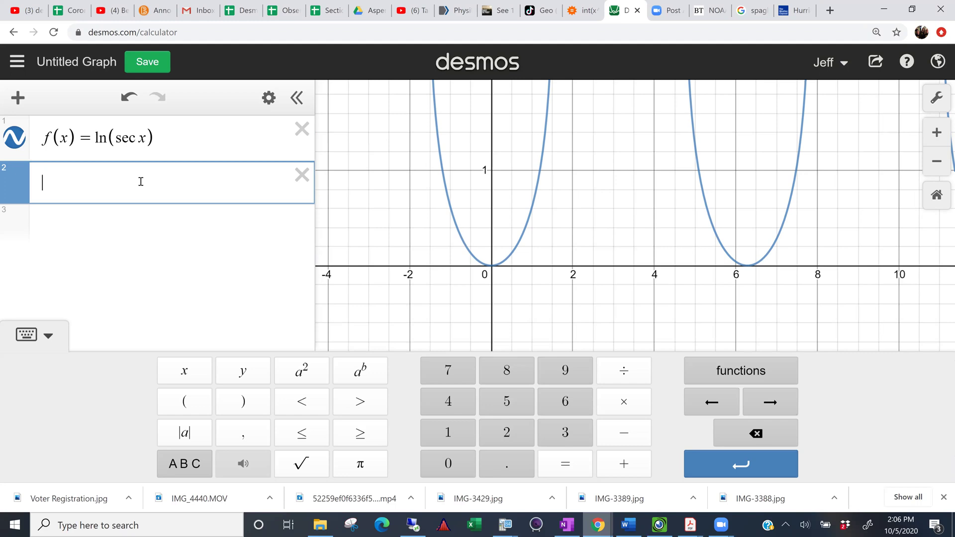
Enter ∫ from 0 to π/6 of √(1+(f′(x))²) dx as the second expression.
{"action": "type", "text": "int"}
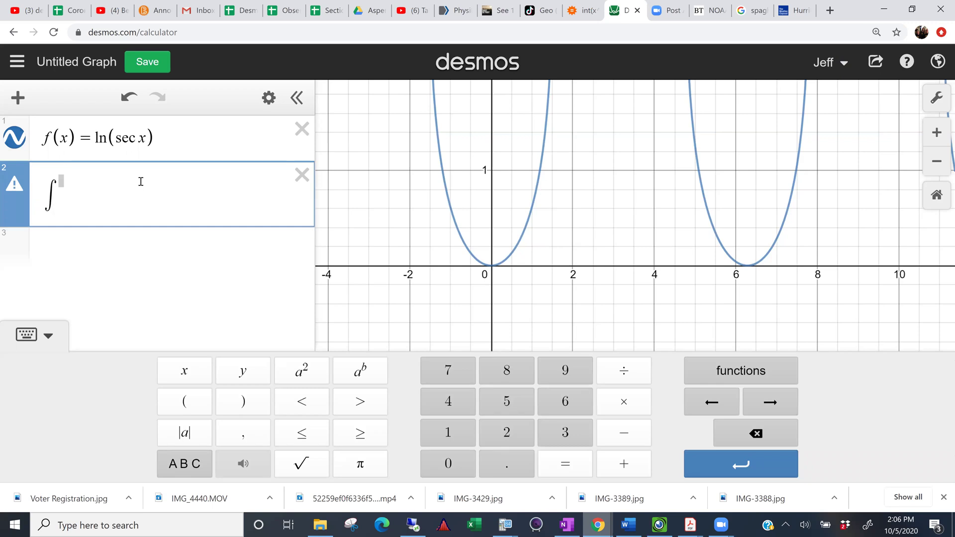
{"action": "type", "text": "0"}
{"action": "key", "text": "Right"}
{"action": "type", "text": "pi"}
{"action": "type", "text": "/"}
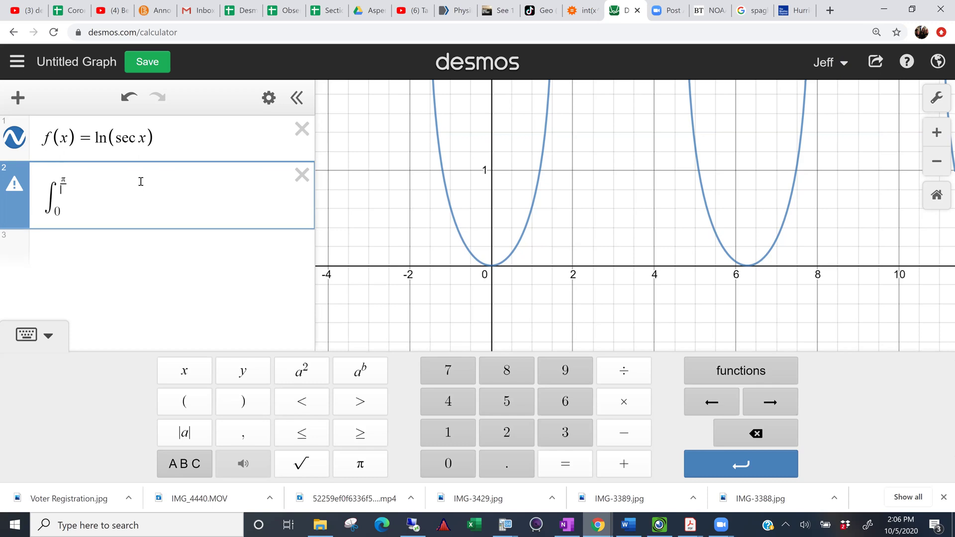
{"action": "type", "text": "6"}
{"action": "left_click", "coordinate": [284, 451]}
{"action": "left_click", "coordinate": [454, 438]}
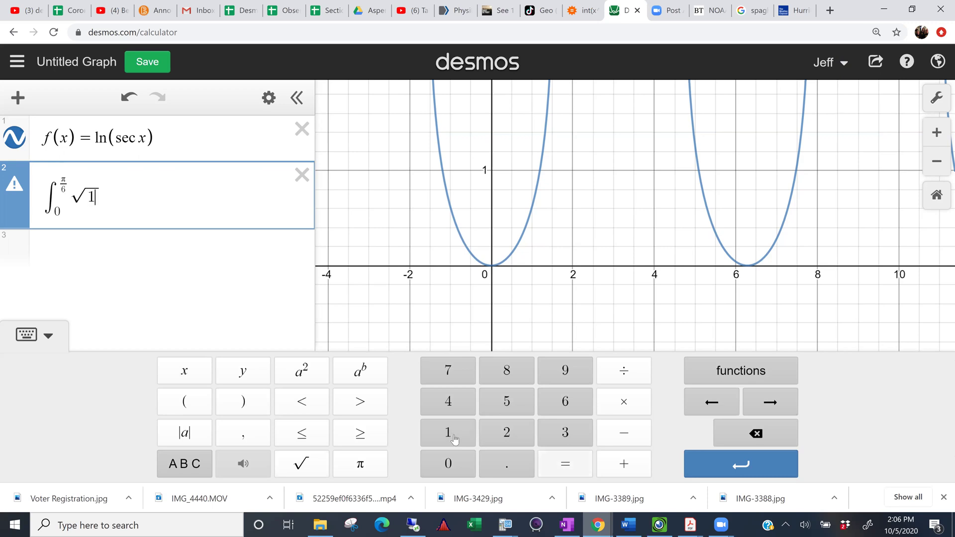
{"action": "left_click", "coordinate": [624, 464]}
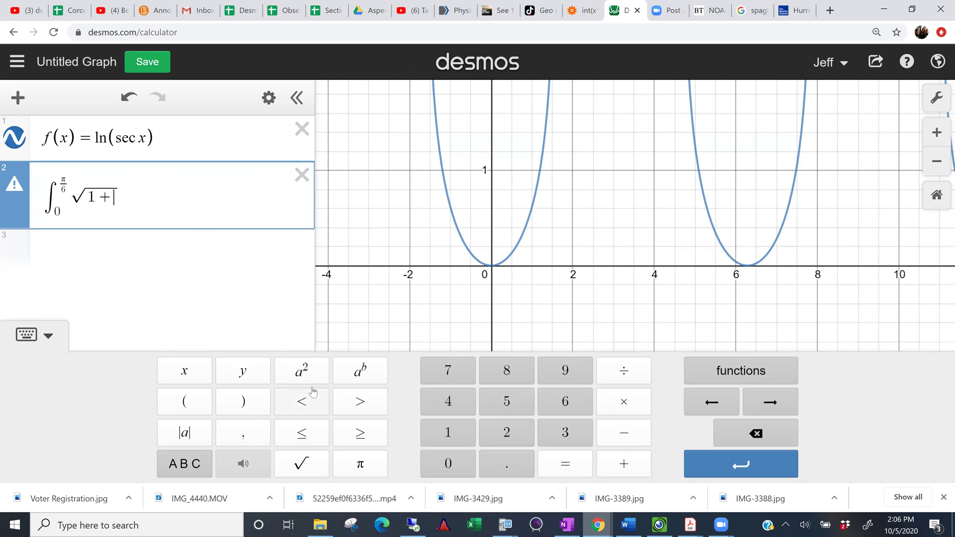
{"action": "left_click", "coordinate": [184, 401]}
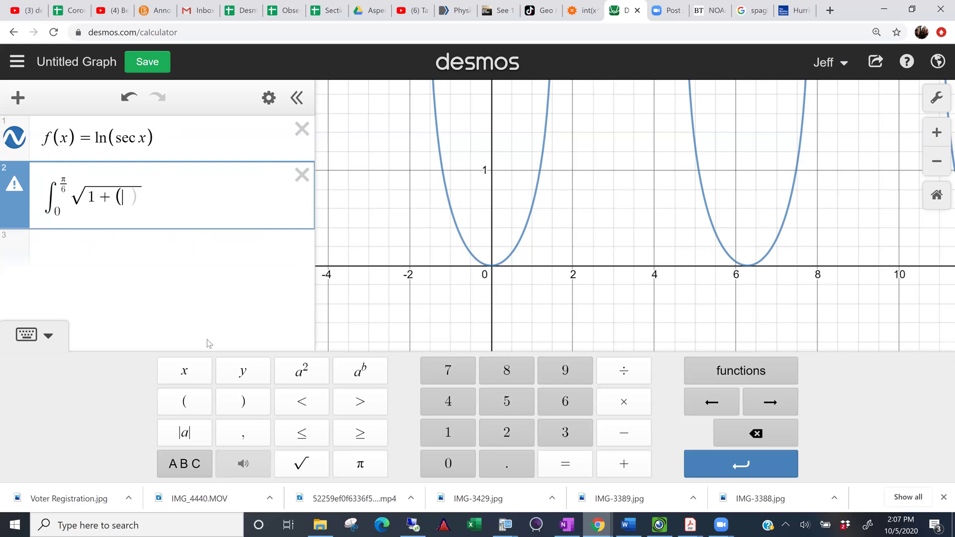
{"action": "type", "text": "f'(x)"}
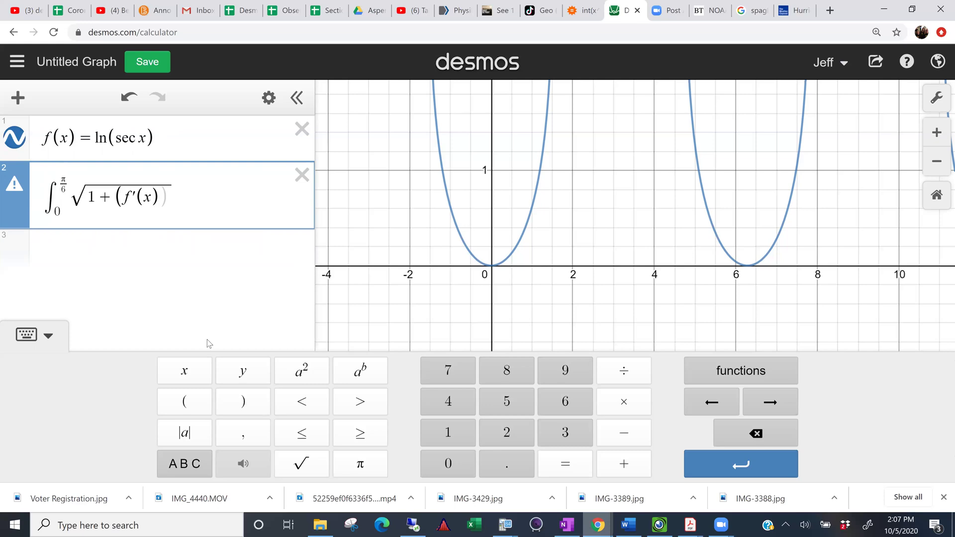
{"action": "type", "text": ")^2) "}
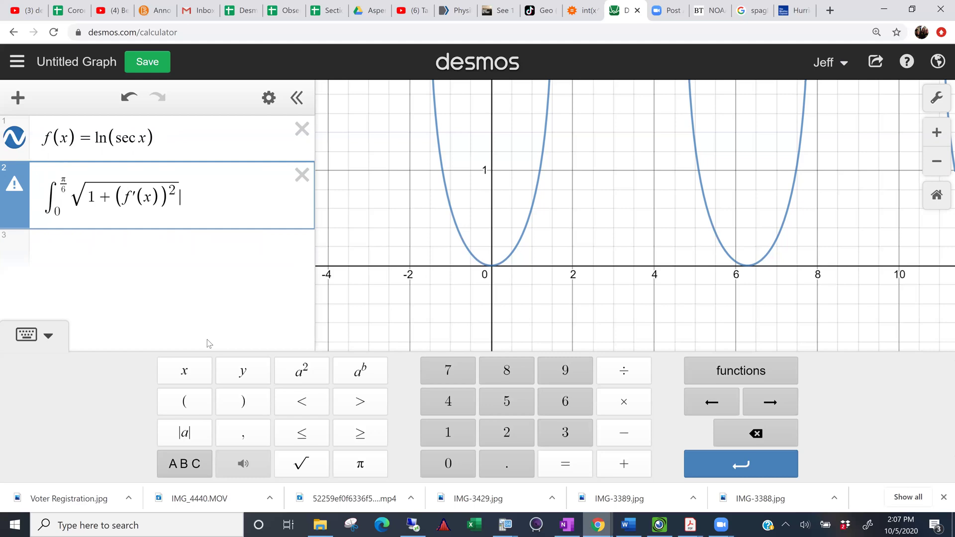
{"action": "type", "text": "dx"}
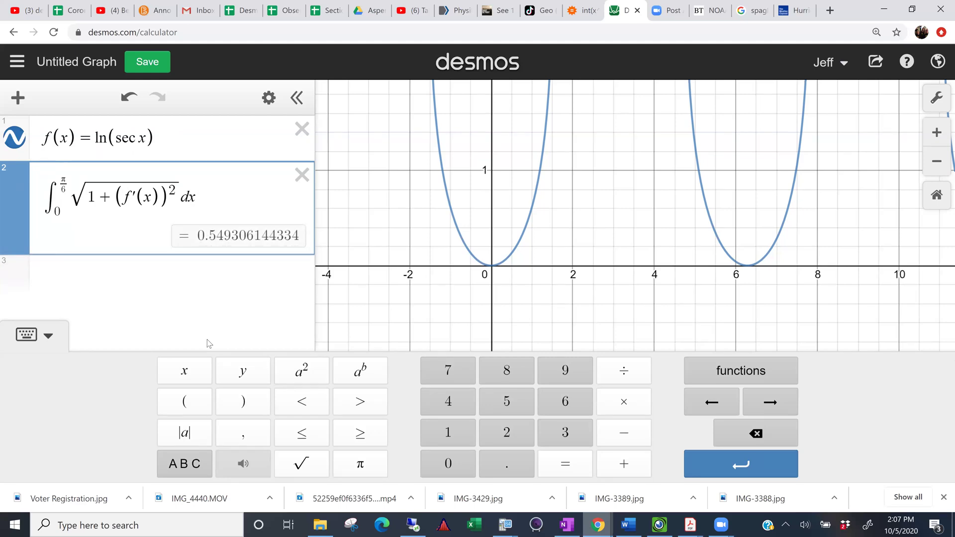
Start an empty third expression row below the arc-length integral.
{"action": "left_click", "coordinate": [113, 296]}
{"action": "scroll", "coordinate": [113, 296], "scroll_direction": "up", "scroll_amount": 1}
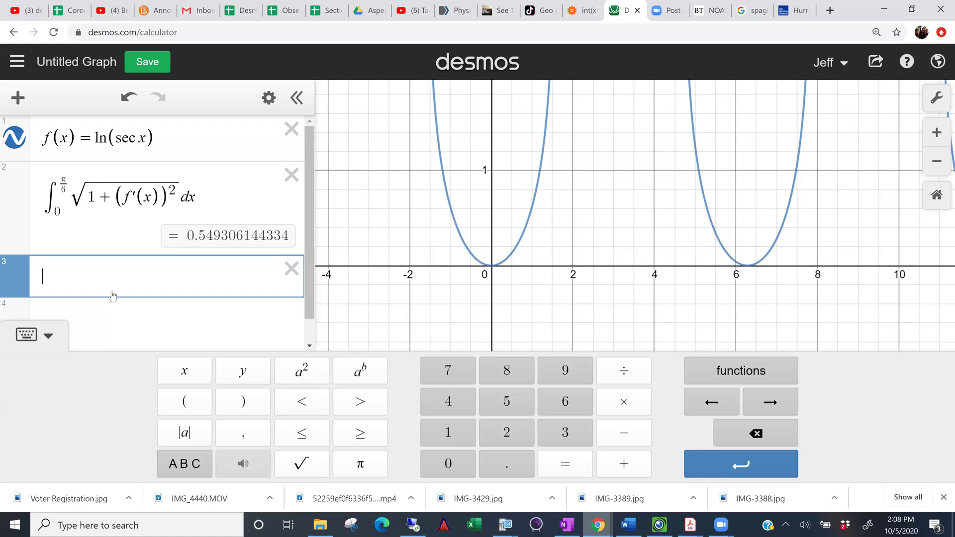
Define g(x) = e^x in the third row.
{"action": "type", "text": "g(x)="}
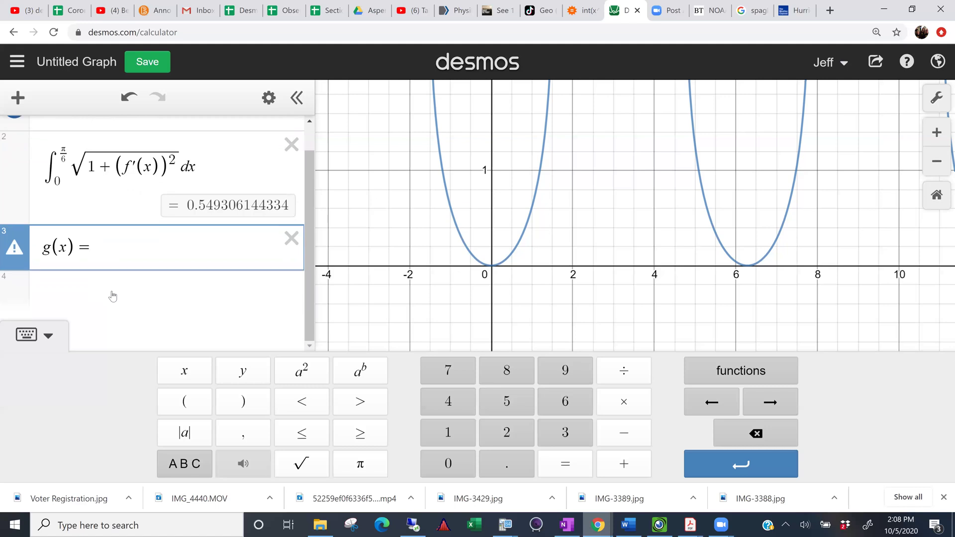
{"action": "type", "text": "e^x"}
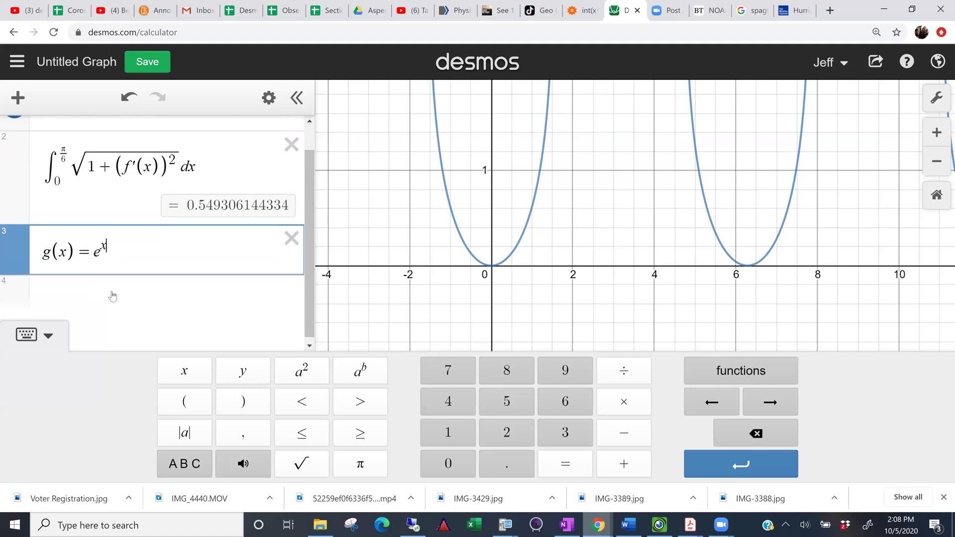
{"action": "left_click", "coordinate": [113, 296]}
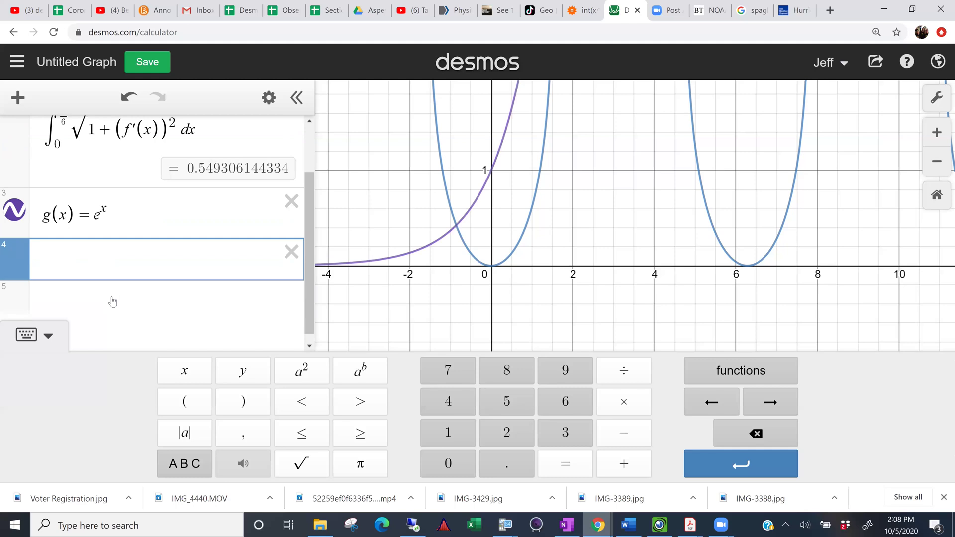
{"action": "scroll", "coordinate": [111, 299], "scroll_direction": "up", "scroll_amount": 2}
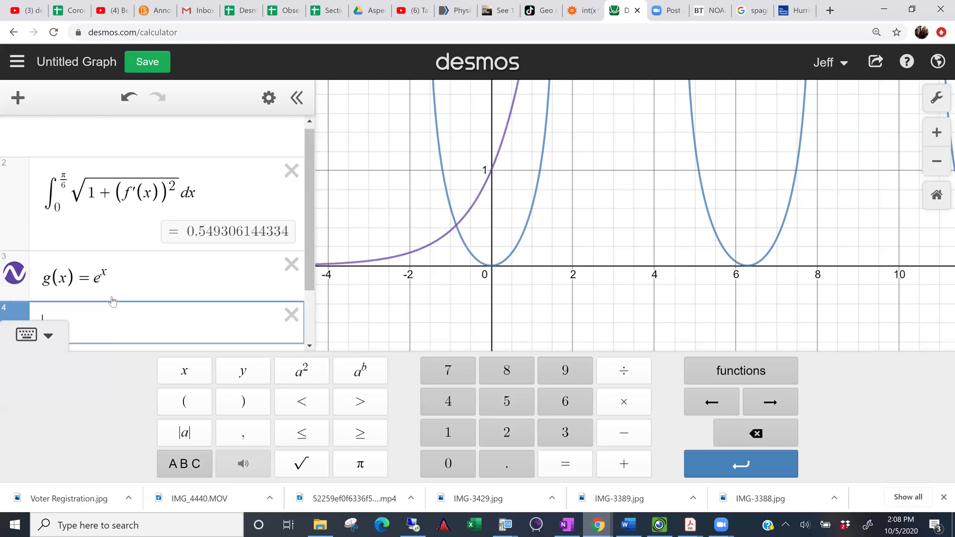
Copy the arc-length integral into row 4 and change f′(x) to g′(x).
{"action": "left_click", "coordinate": [179, 210]}
{"action": "left_click_drag", "start_coordinate": [202, 194], "coordinate": [47, 204]}
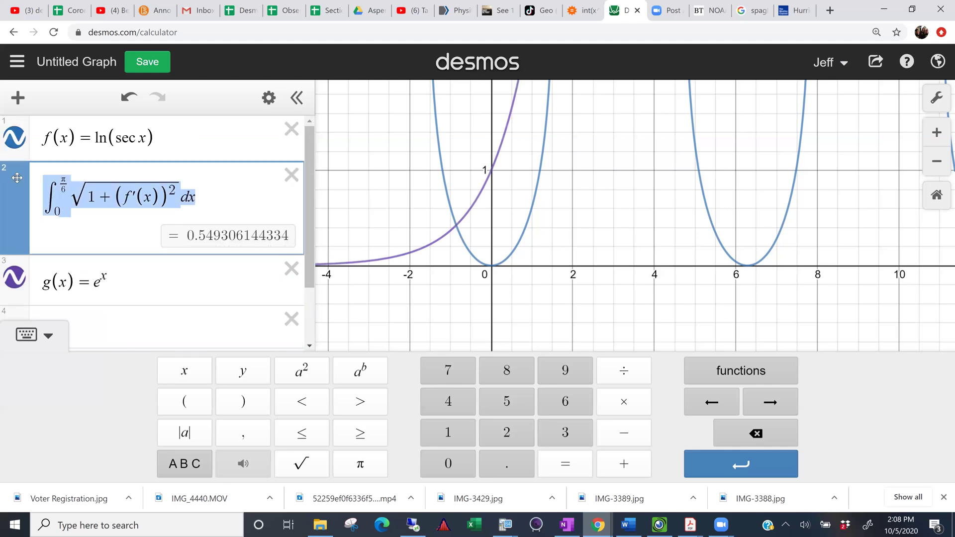
{"action": "scroll", "coordinate": [59, 263], "scroll_direction": "down", "scroll_amount": 2}
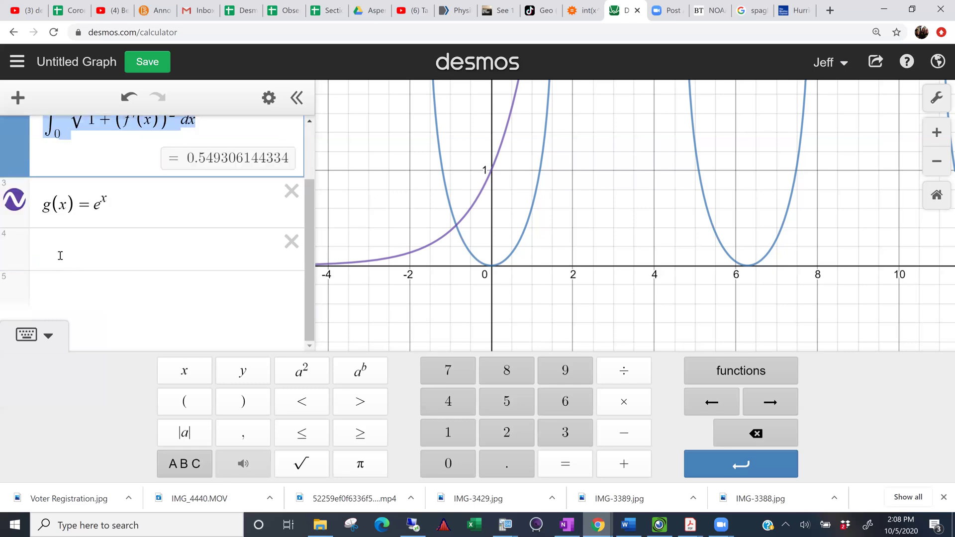
{"action": "left_click", "coordinate": [61, 255]}
{"action": "type", "text": "∫_0^{π/6} √(1+(f'(x))^2) dx"}
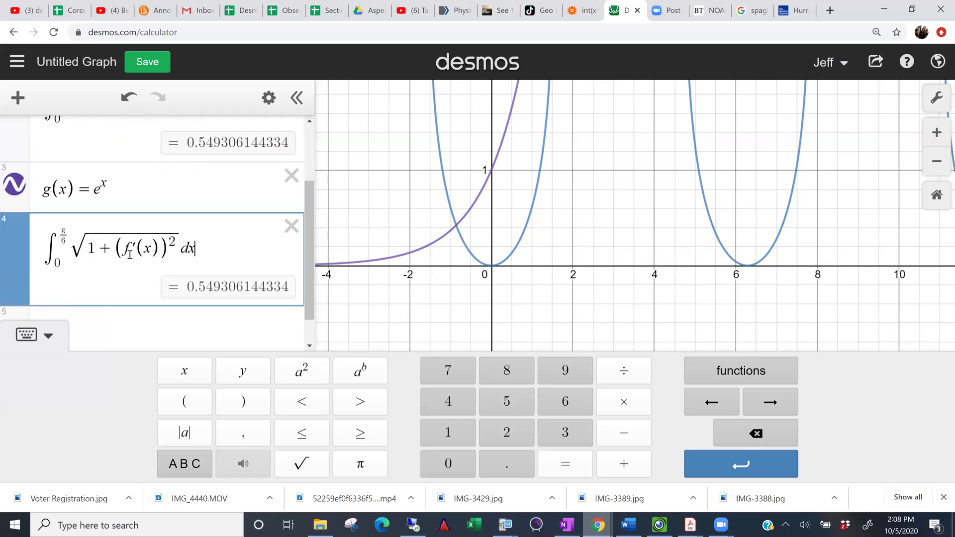
{"action": "double_click", "coordinate": [128, 251]}
{"action": "type", "text": "g"}
{"action": "key", "text": "Return"}
{"action": "scroll", "coordinate": [122, 317], "scroll_direction": "up", "scroll_amount": 4}
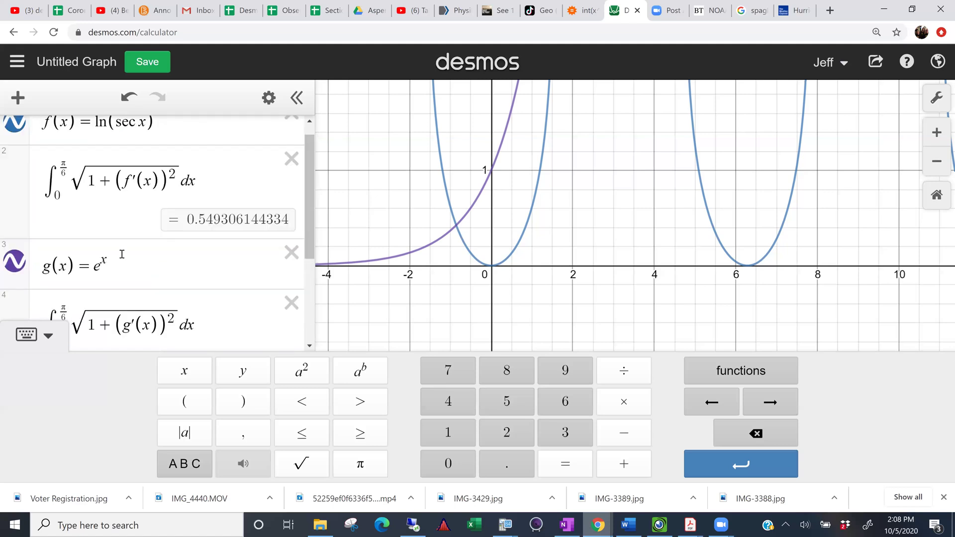
{"action": "scroll", "coordinate": [122, 254], "scroll_direction": "up", "scroll_amount": 1}
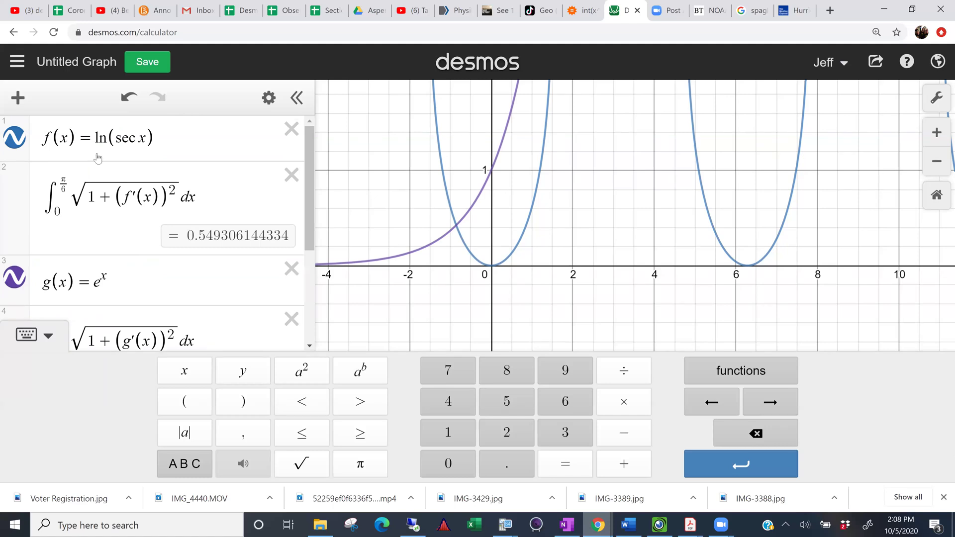
Redefine f(x) as ln(e^{3x}) and remove the stray empty row below it.
{"action": "left_click", "coordinate": [126, 138]}
{"action": "double_click", "coordinate": [113, 137]}
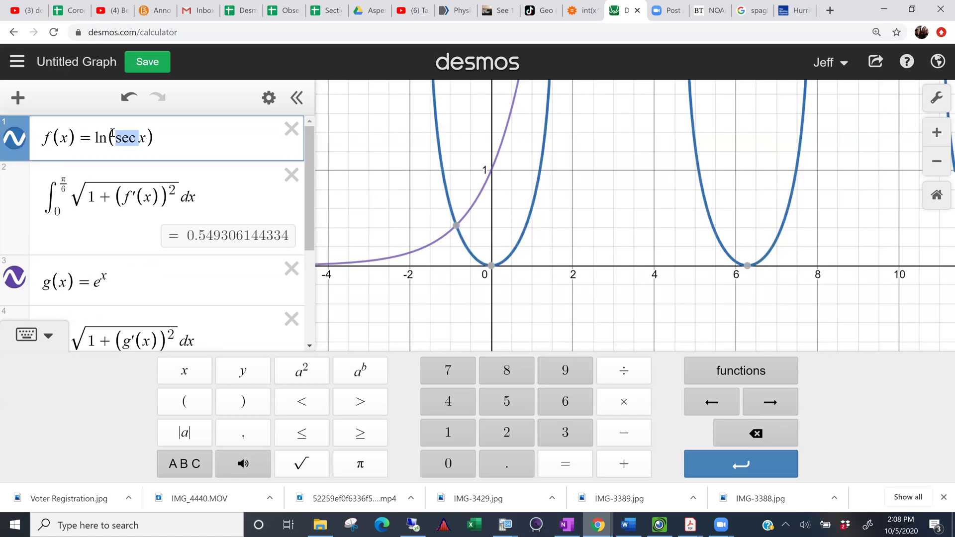
{"action": "type", "text": "tan"}
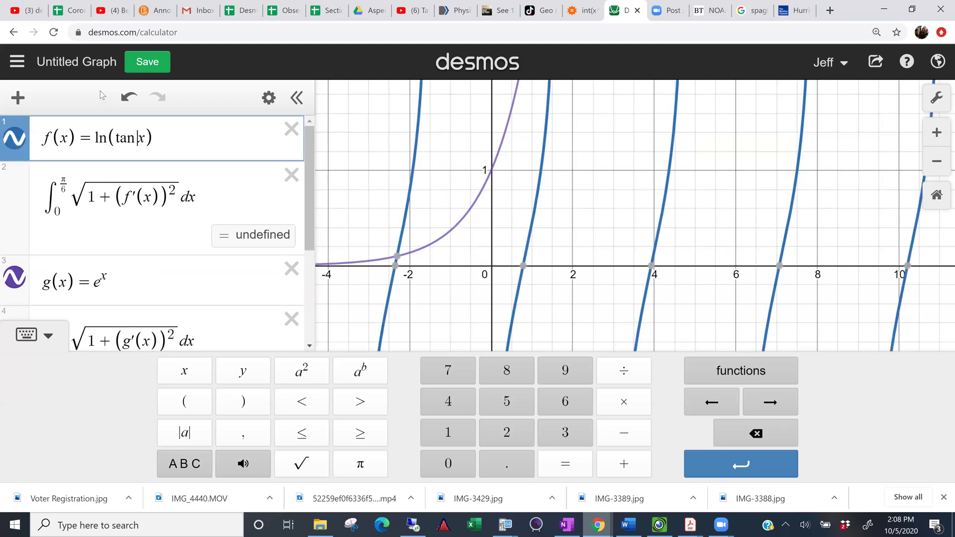
{"action": "key", "text": "BackSpace"}
{"action": "key", "text": "BackSpace"}
{"action": "key", "text": "BackSpace"}
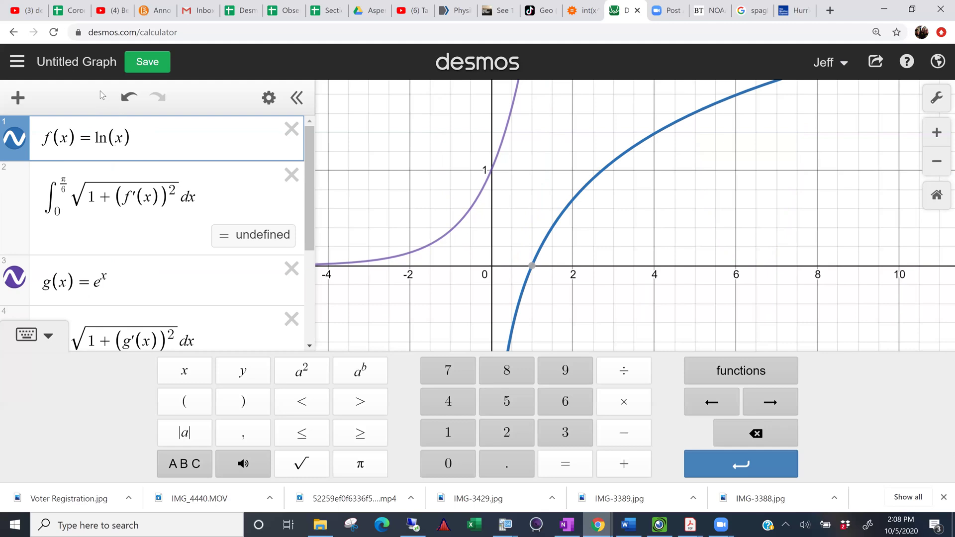
{"action": "type", "text": "e^"}
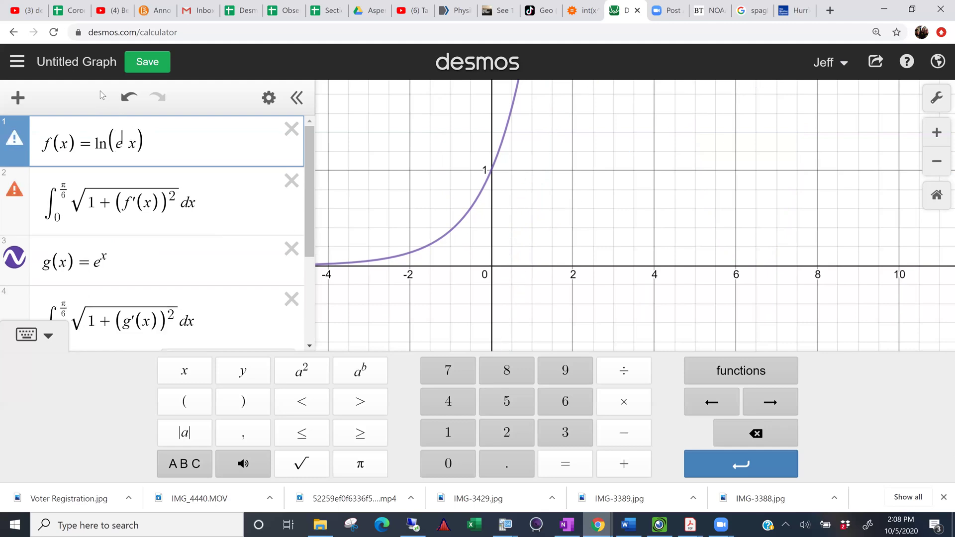
{"action": "type", "text": "3x"}
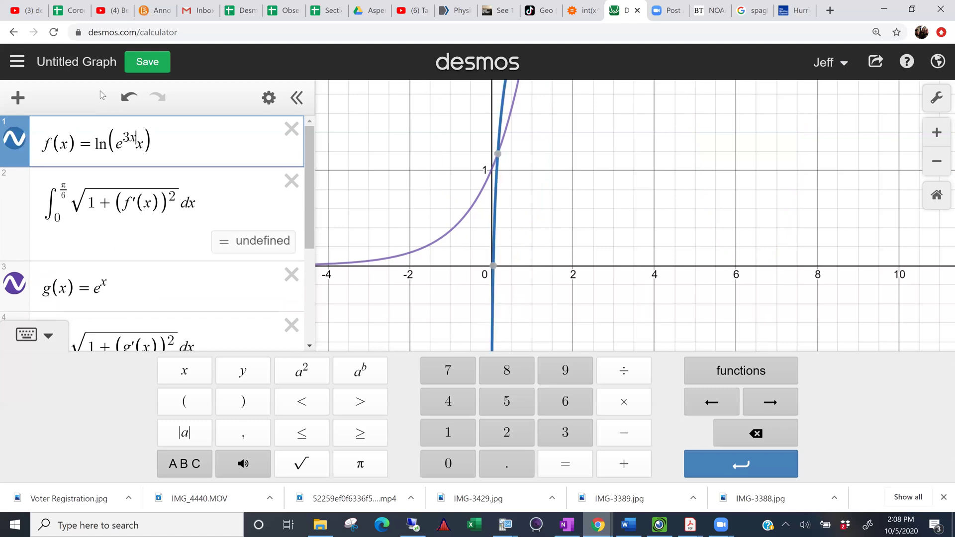
{"action": "left_click_drag", "start_coordinate": [132, 144], "coordinate": [141, 144]}
{"action": "left_click", "coordinate": [142, 145]}
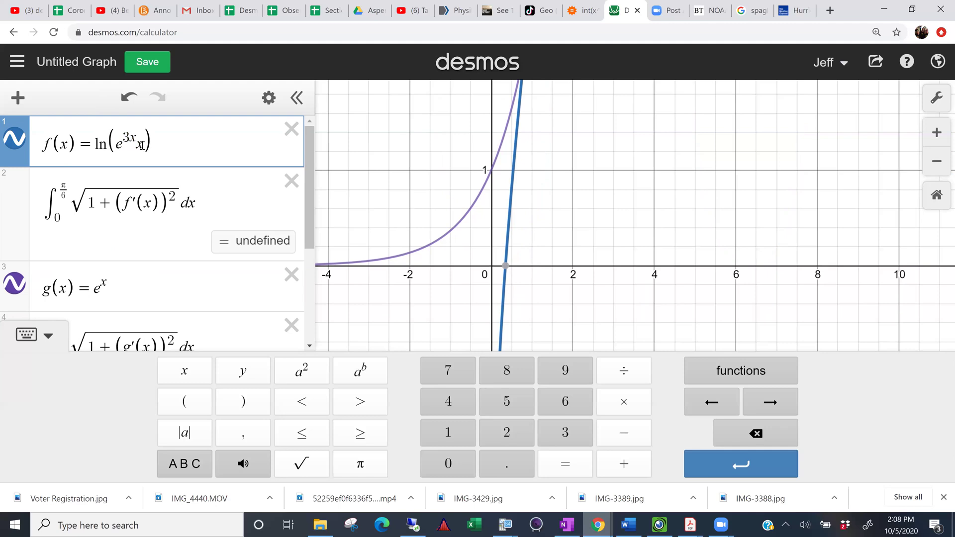
{"action": "key", "text": "BackSpace"}
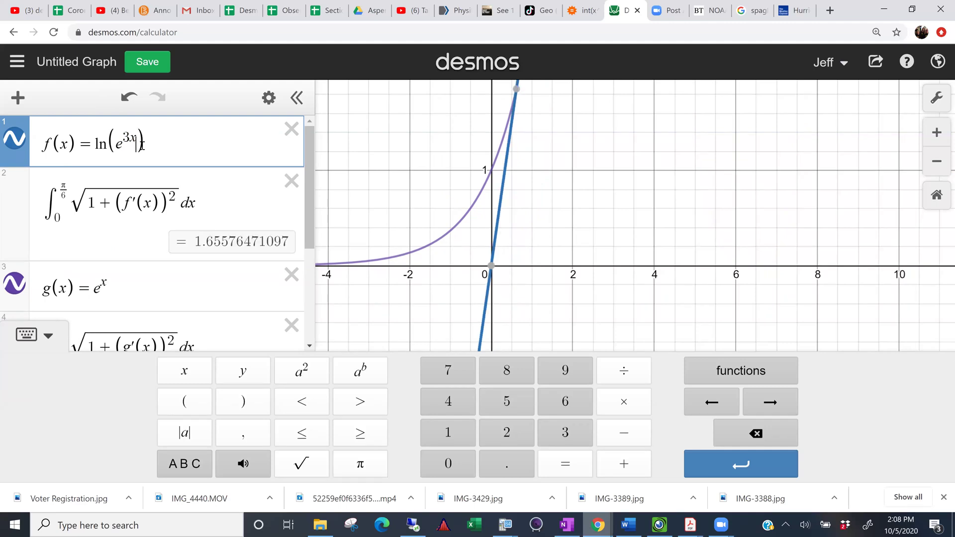
{"action": "key", "text": "Return"}
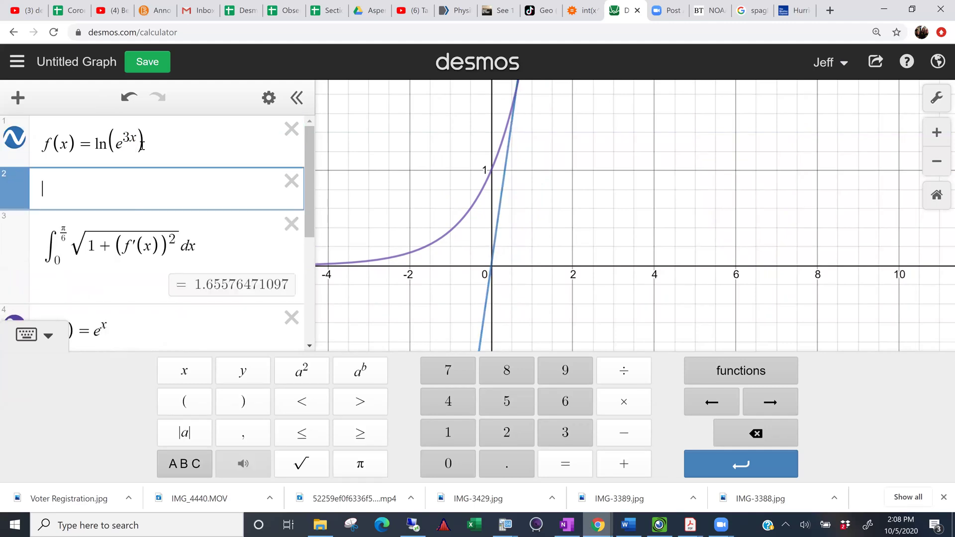
{"action": "left_click", "coordinate": [292, 180]}
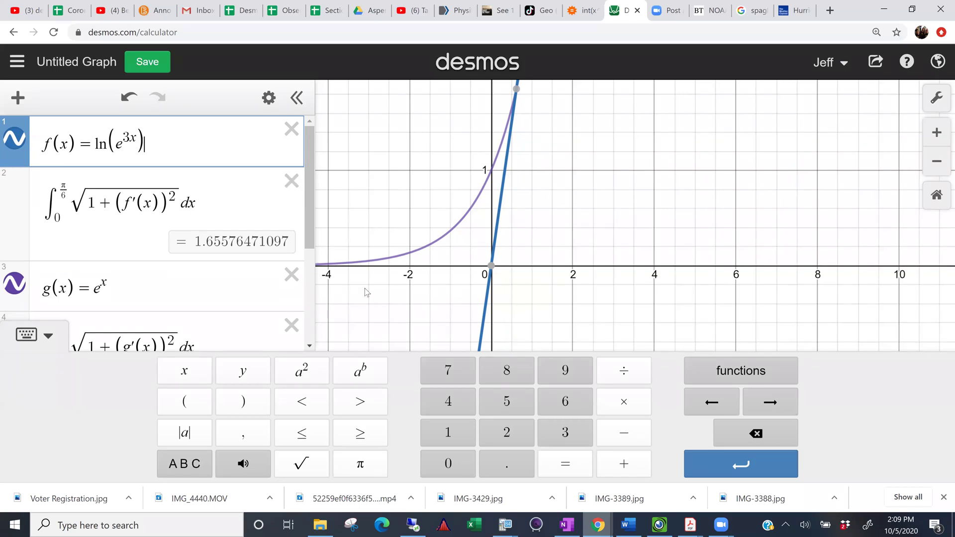
Bring the TI-SmartView emulator window back to the front via the taskbar.
{"action": "left_click", "coordinate": [505, 525]}
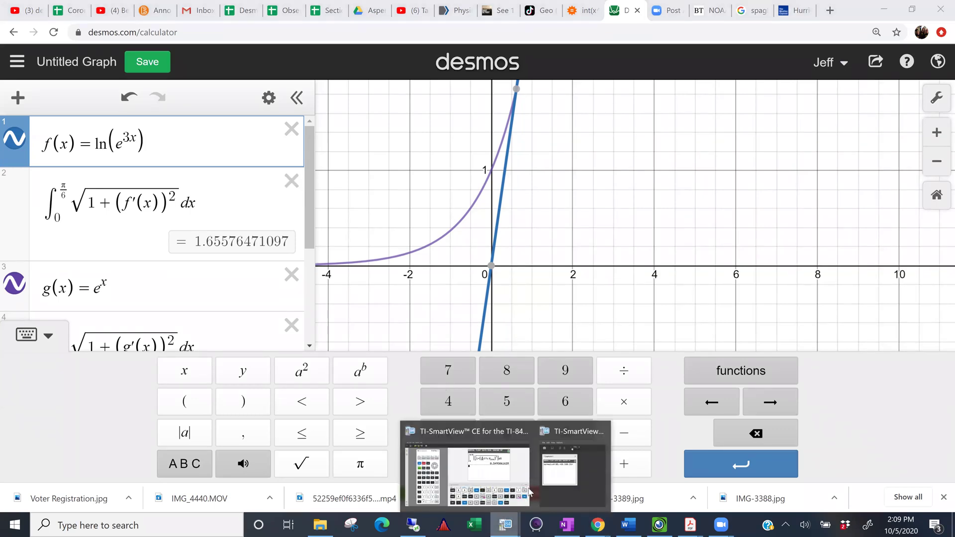
{"action": "left_click", "coordinate": [493, 470]}
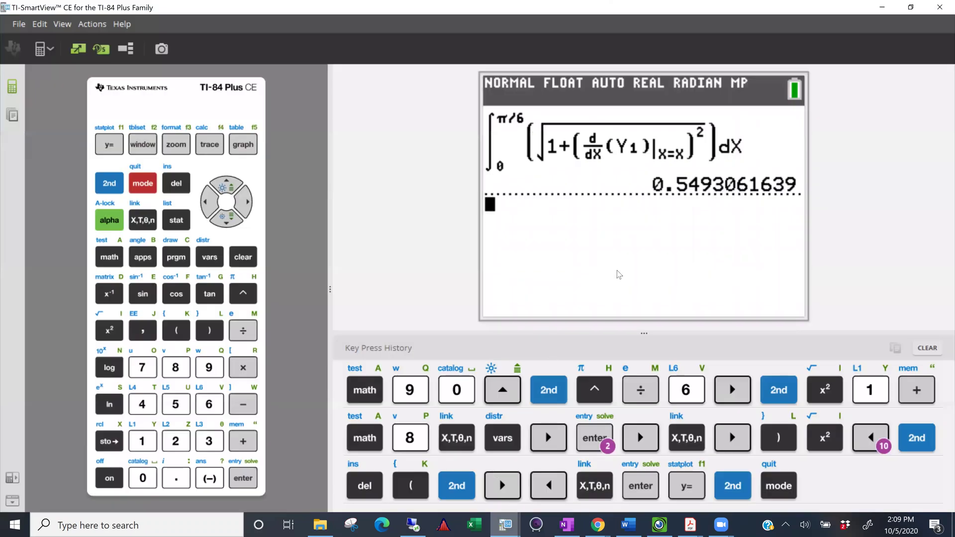